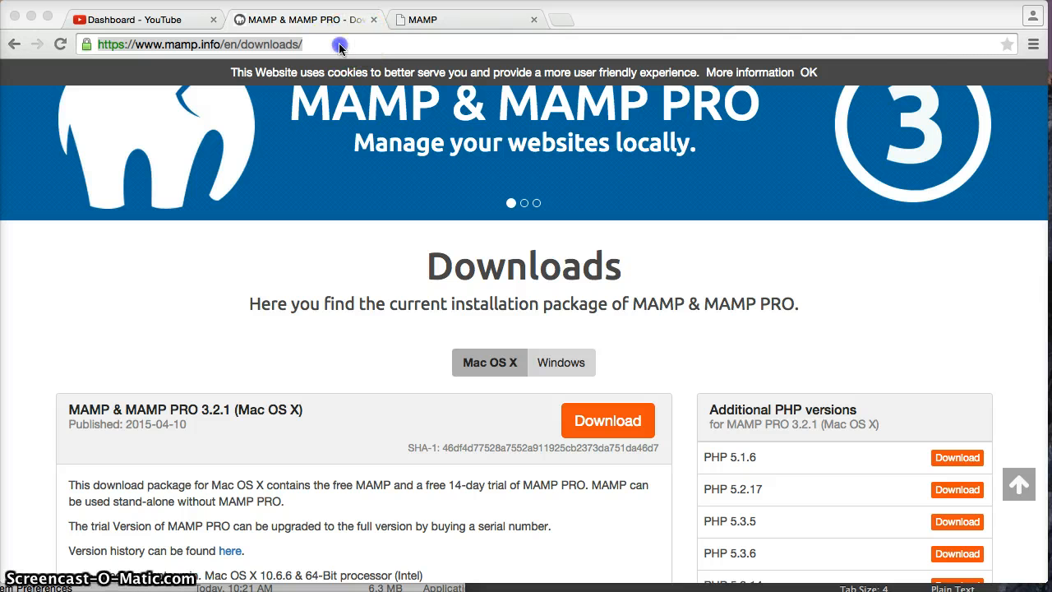
Select the current web address on the MAMP Downloads page so it can be replaced
left_click(338, 42)
Go to wordpress.org in the browser
left_click(373, 41)
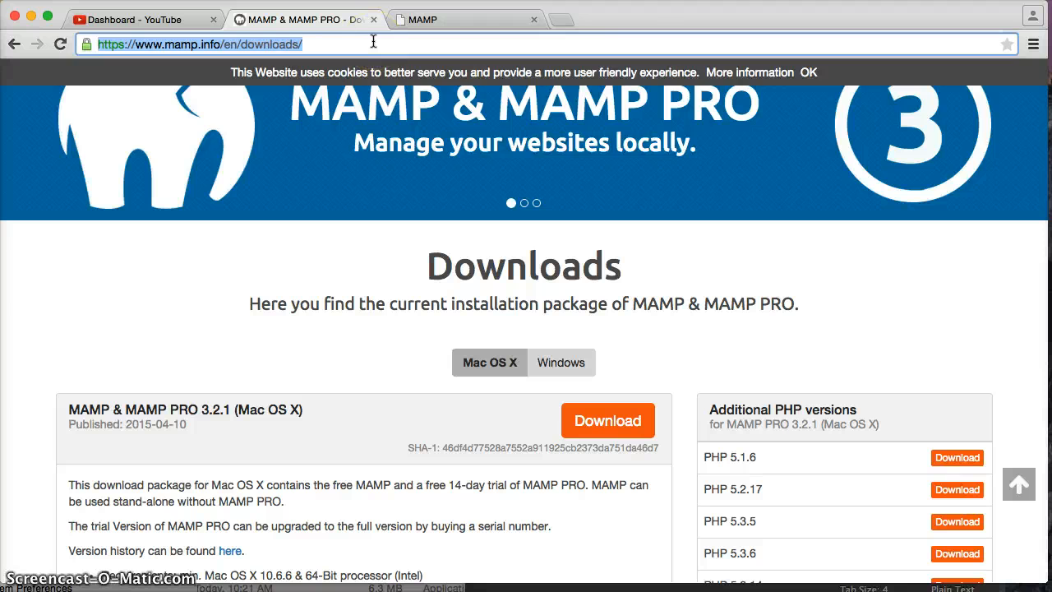
type("wordpress.o")
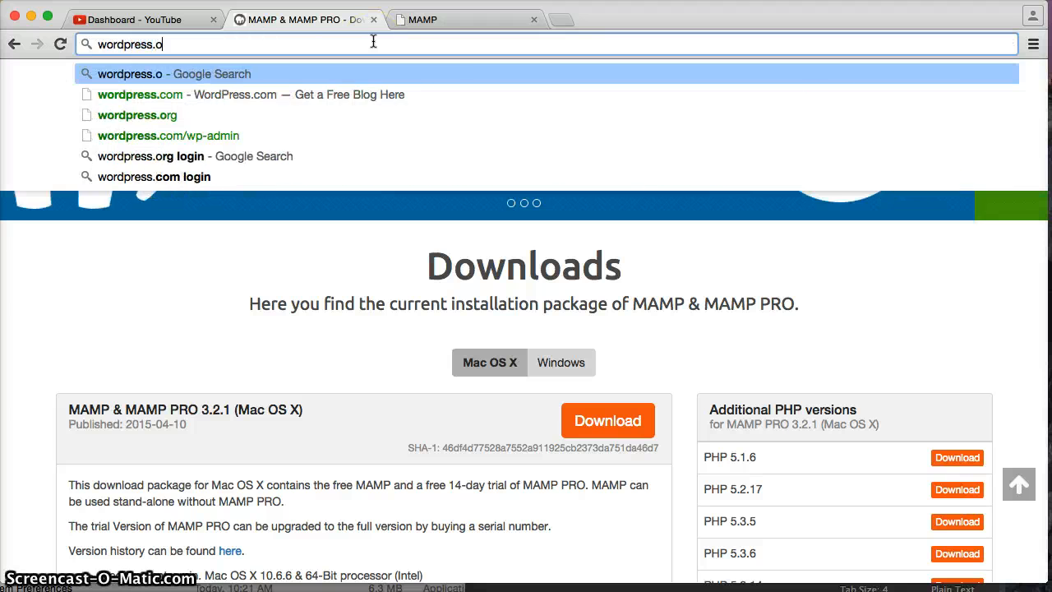
type("rg")
key("Return")
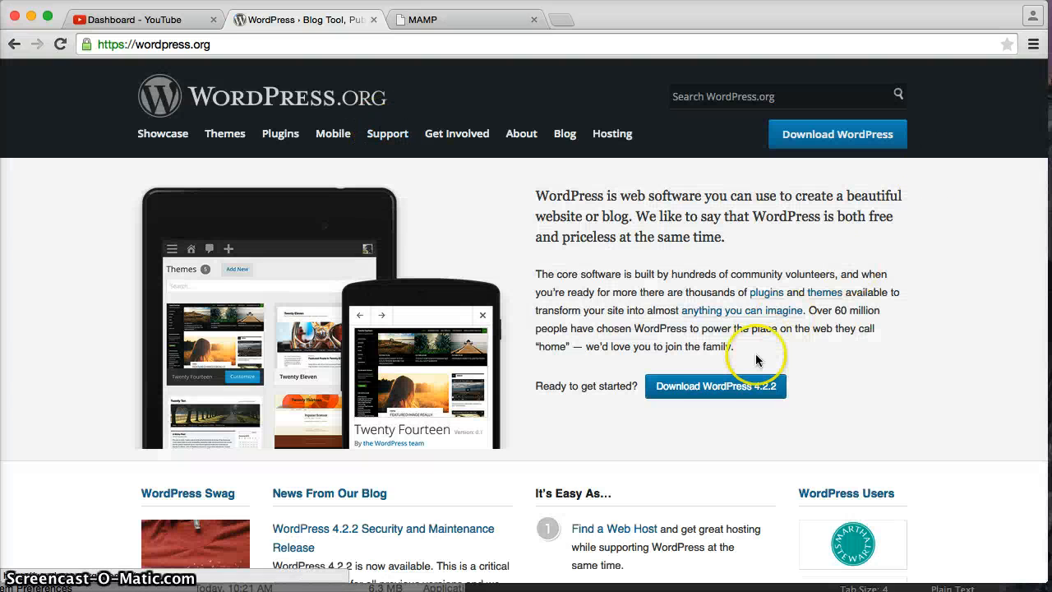
Open the Download WordPress page and download WordPress 4.2.2
left_click(709, 386)
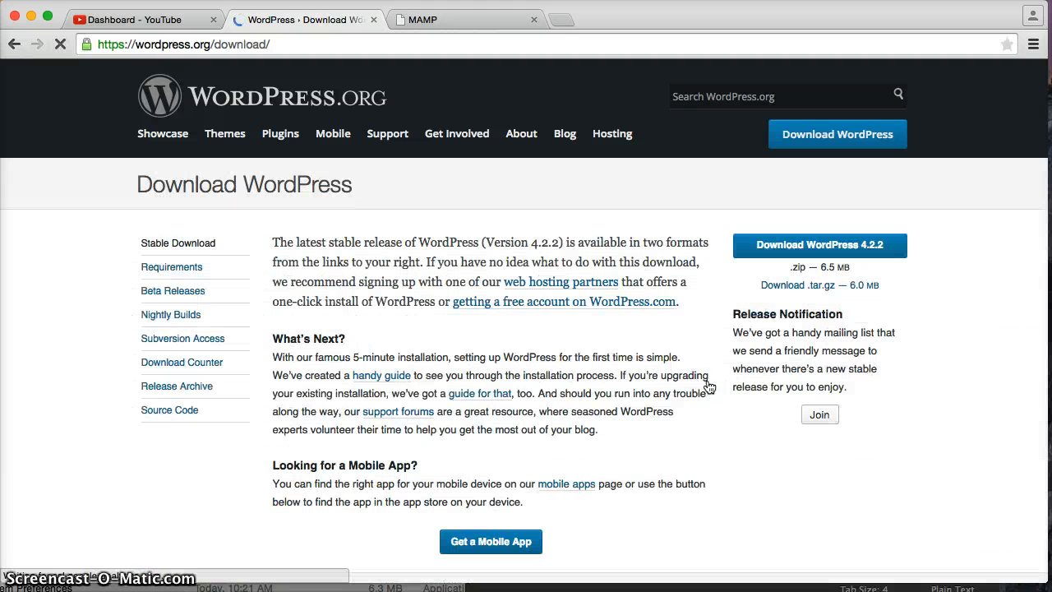
left_click(462, 306)
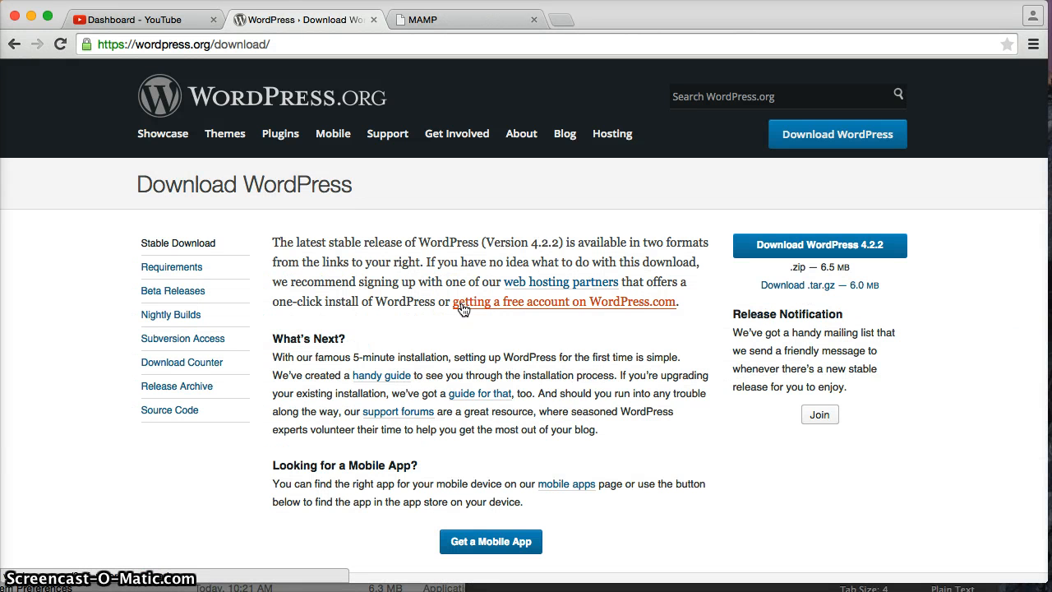
left_click(346, 351)
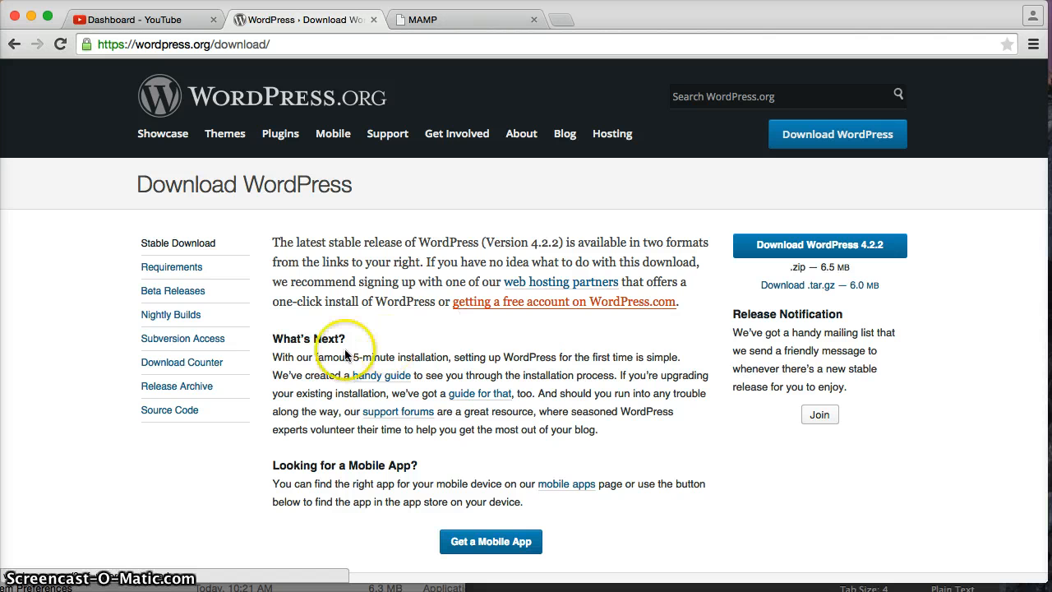
scroll(346, 351, "down", 5)
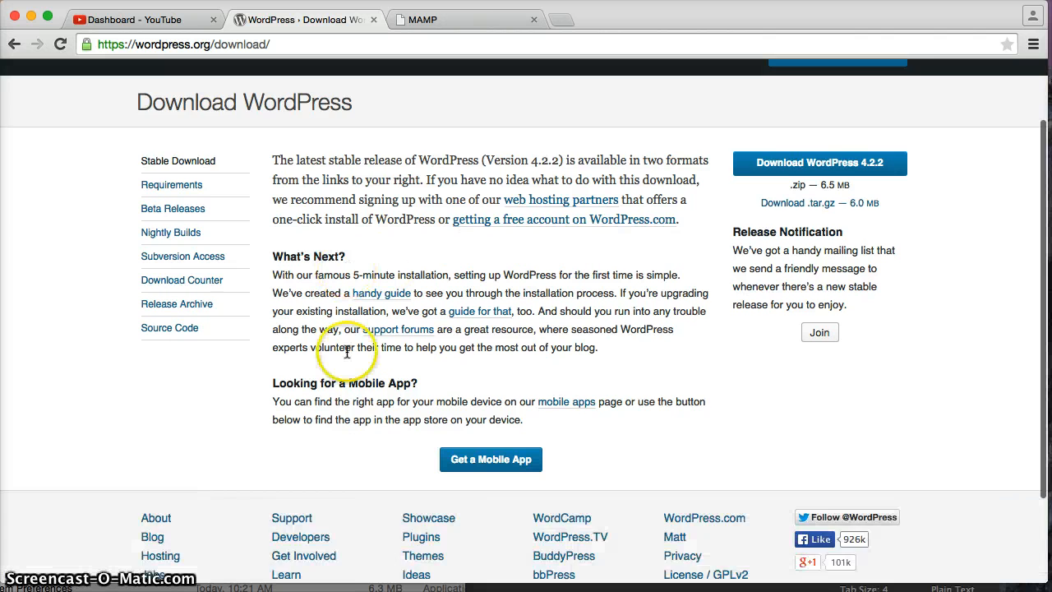
scroll(346, 351, "up", 5)
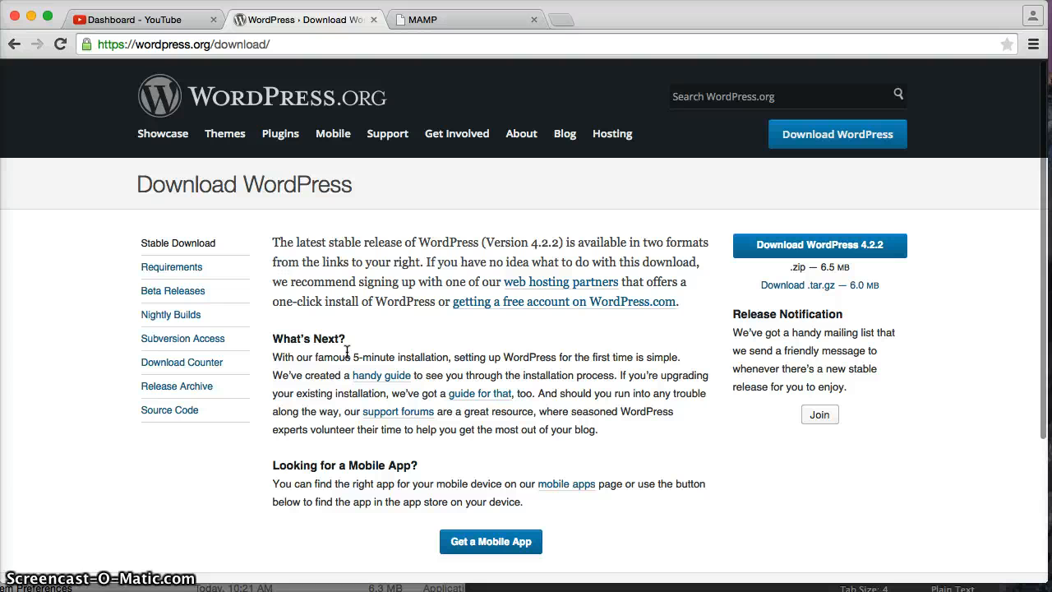
left_click(826, 249)
left_click(494, 353)
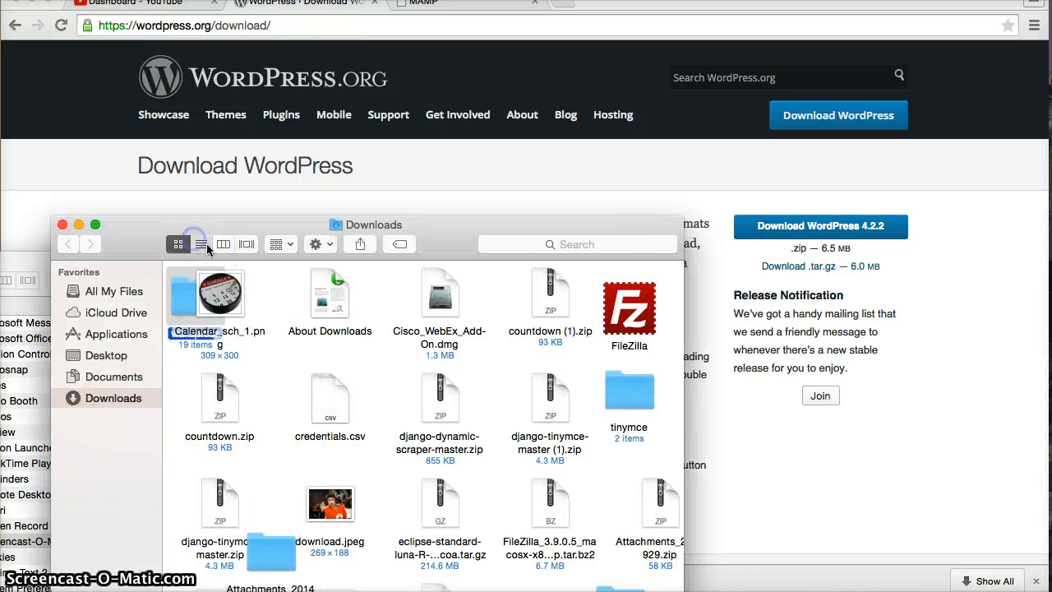
Switch Finder to list view and open Applications > MAMP > htdocs
left_click(199, 245)
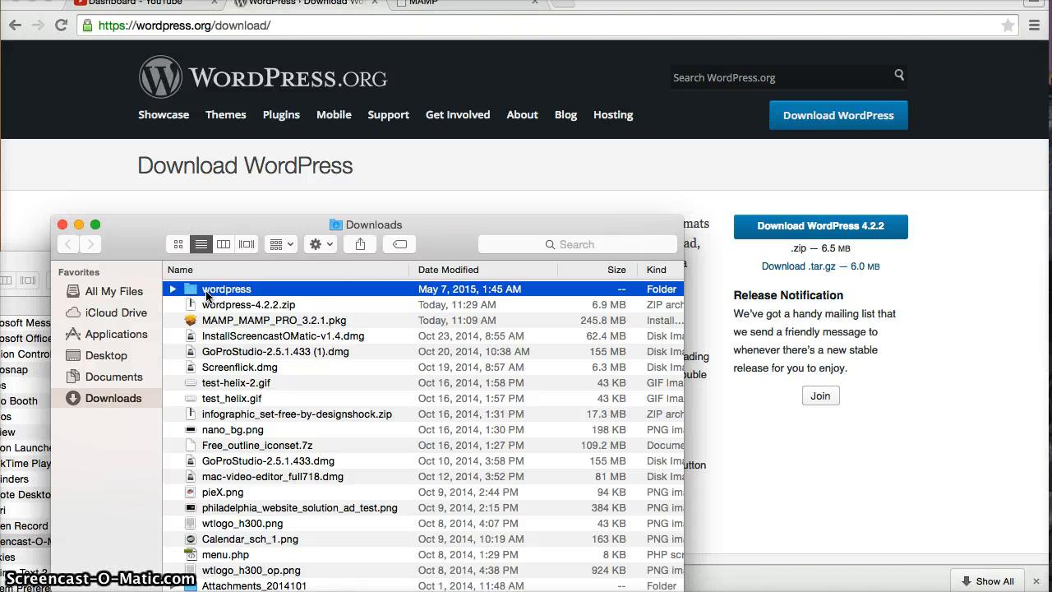
left_click(130, 335)
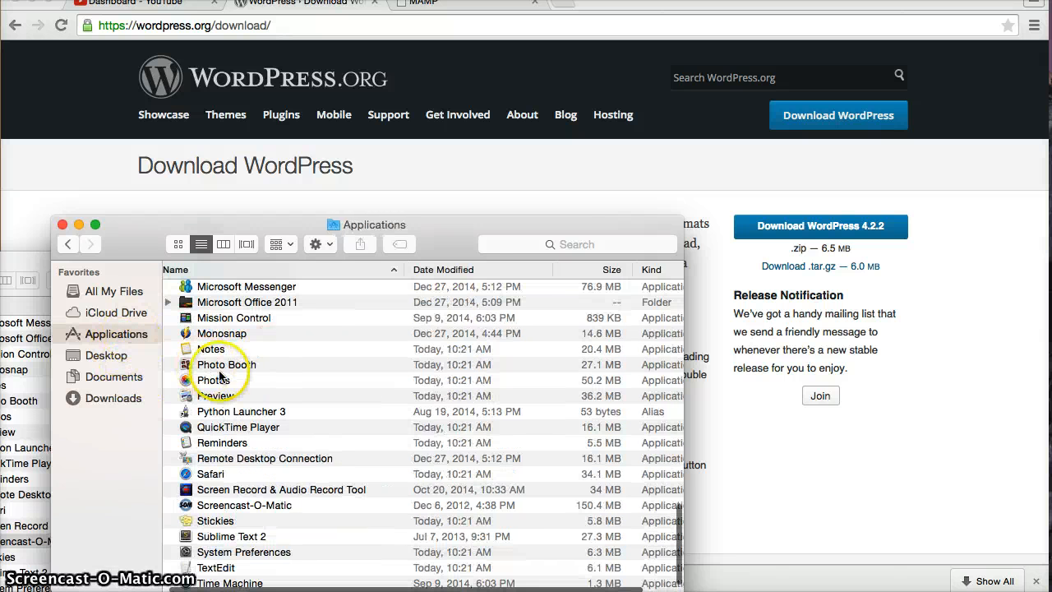
scroll(251, 382, "up", 5)
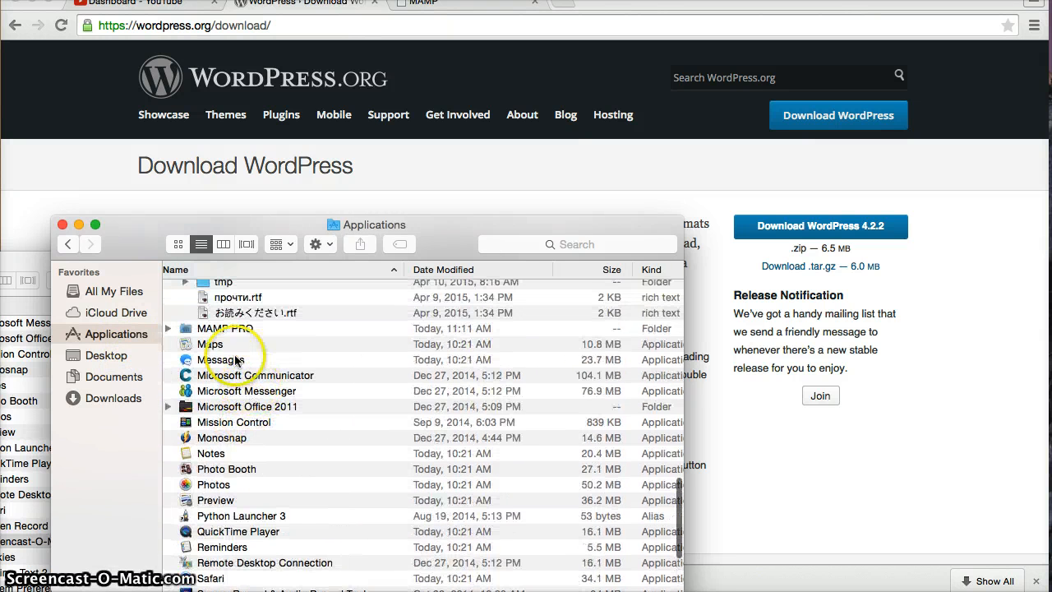
scroll(228, 341, "up", 10)
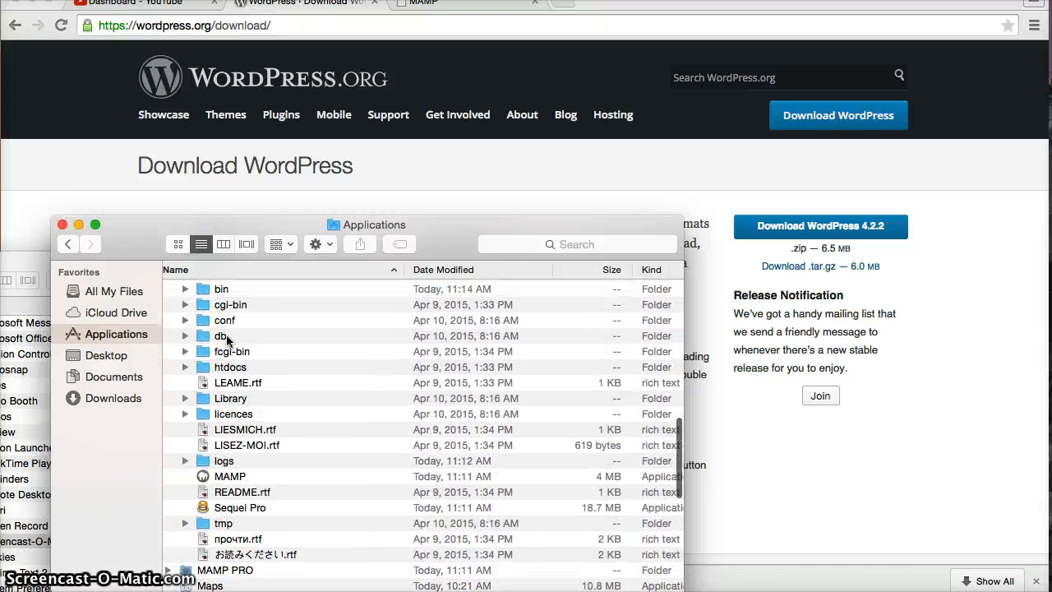
left_click(185, 371)
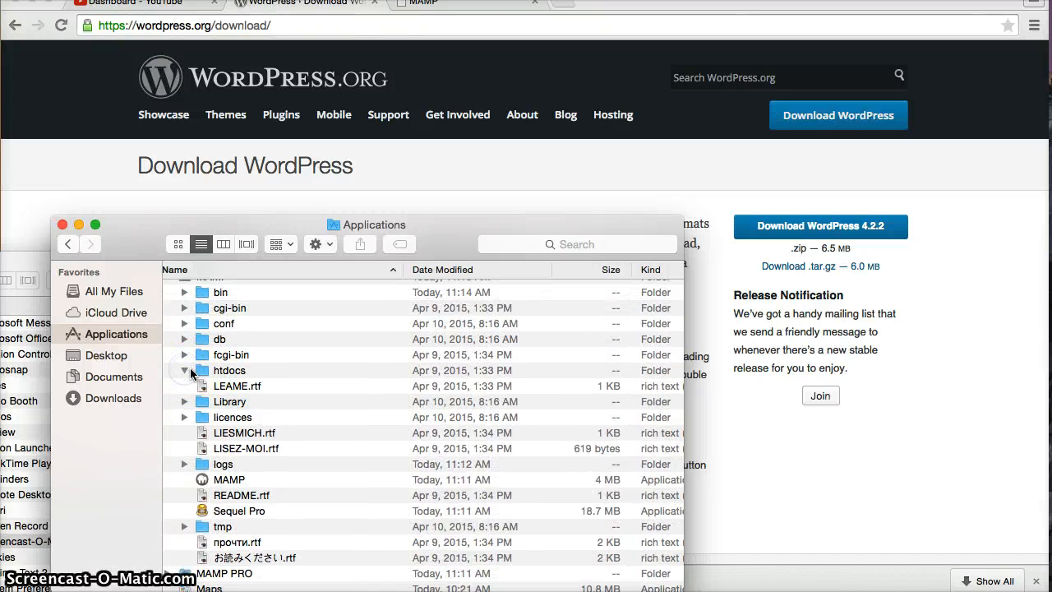
left_click(222, 373)
double_click(222, 370)
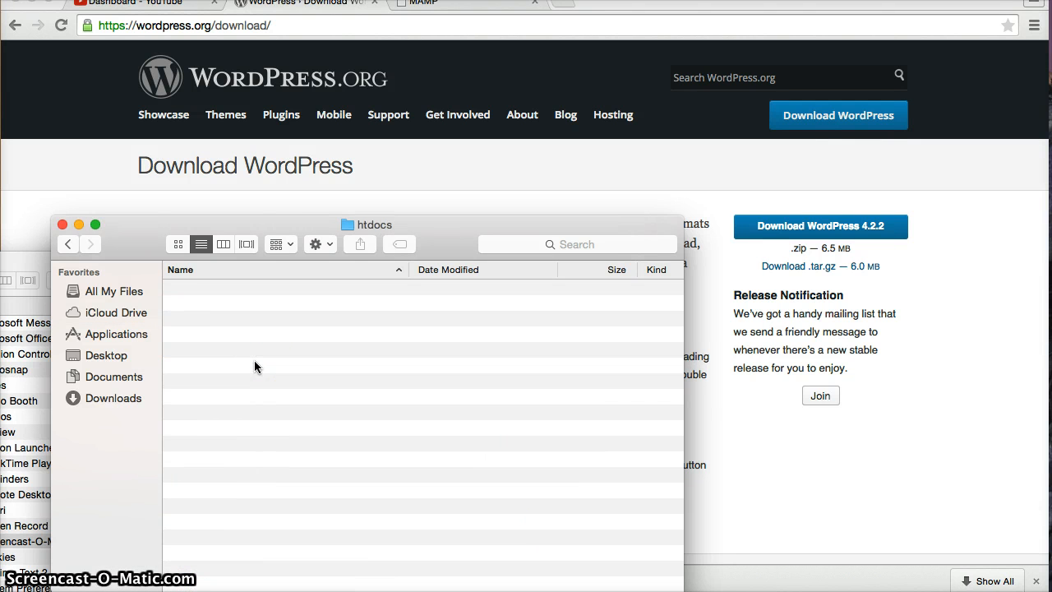
Paste the wordpress folder into htdocs and check its contents
key("super+v")
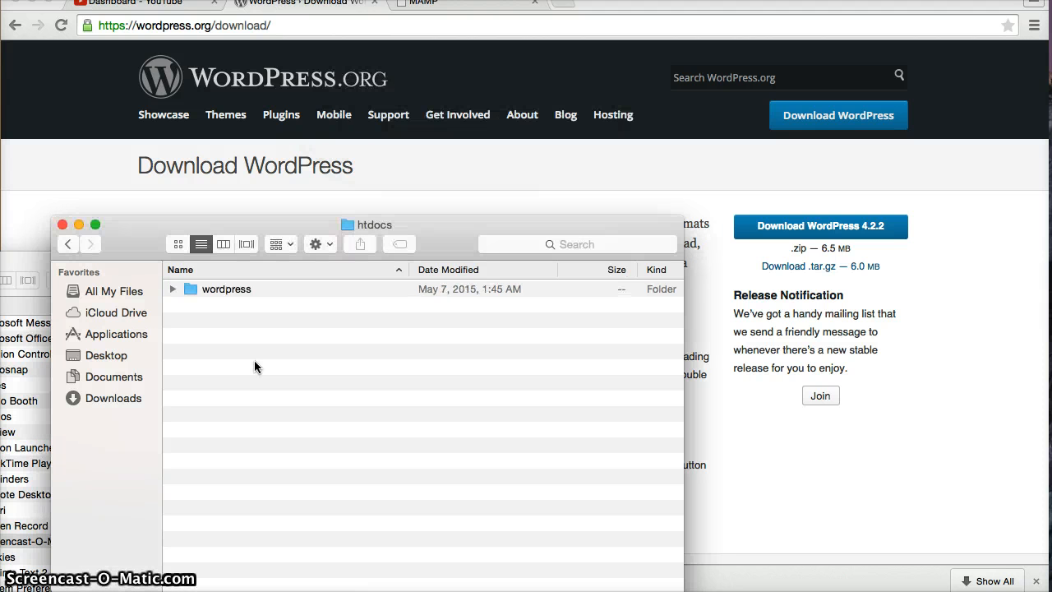
left_click(172, 288)
left_click(173, 288)
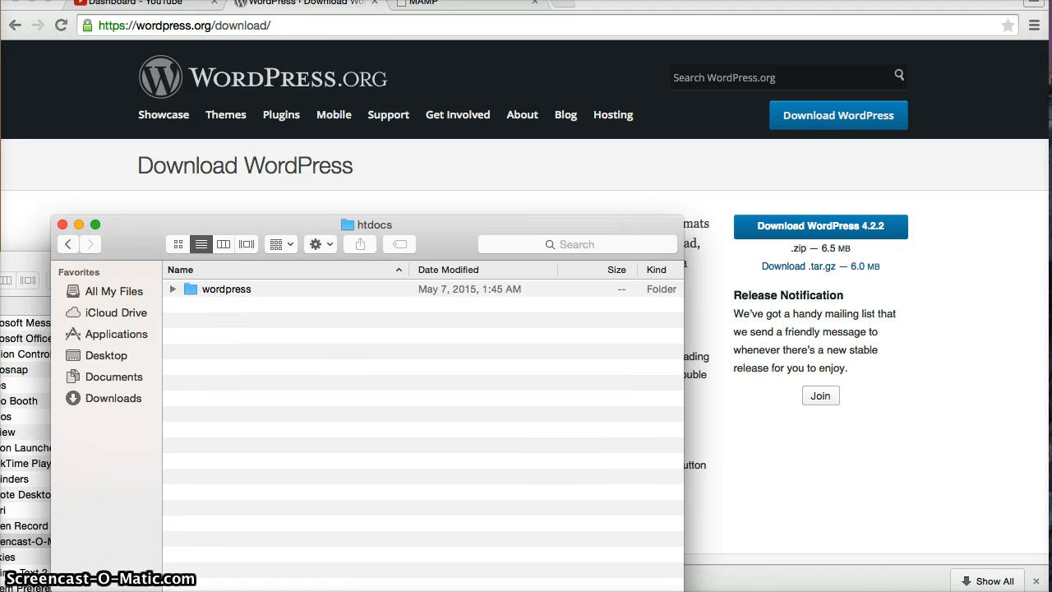
key("super+Tab")
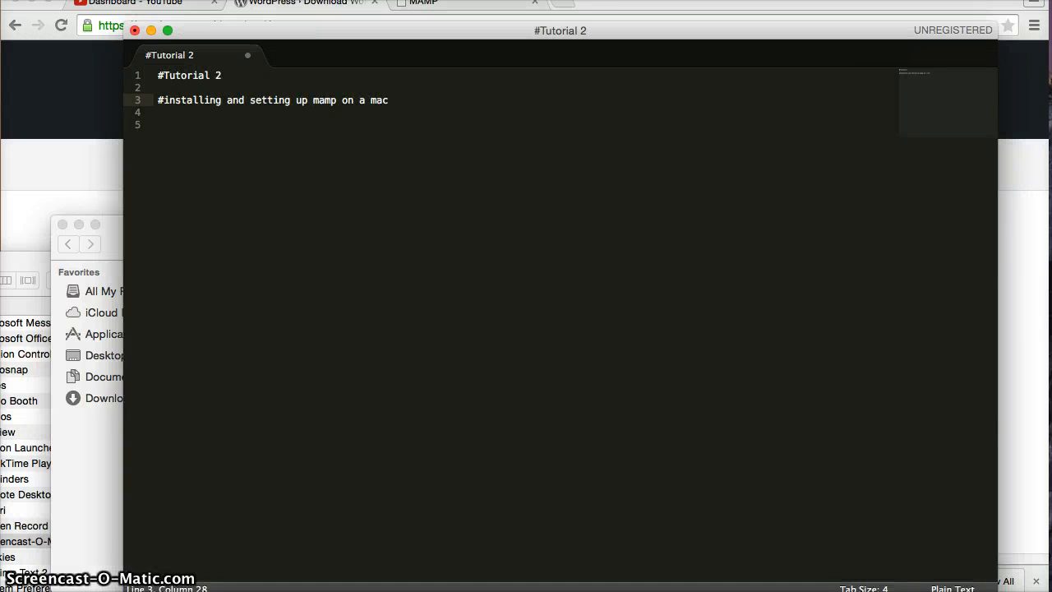
Load localhost:8888/wordpress, correcting the first attempt at localhost:8888/MAMP/wordpress
left_click(56, 122)
left_click(419, 7)
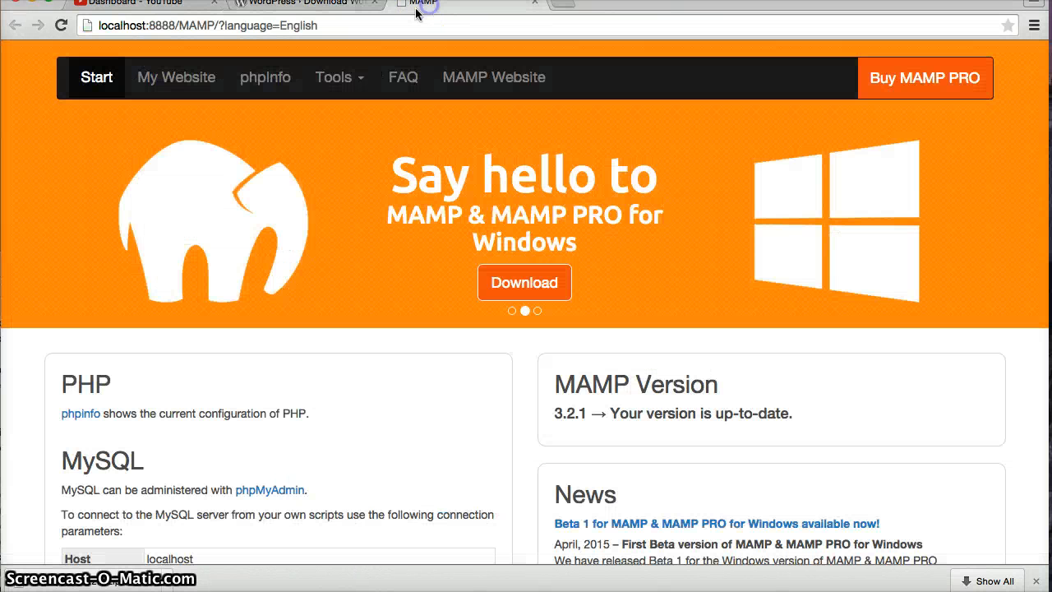
left_click_drag(217, 26, 352, 27)
type("word")
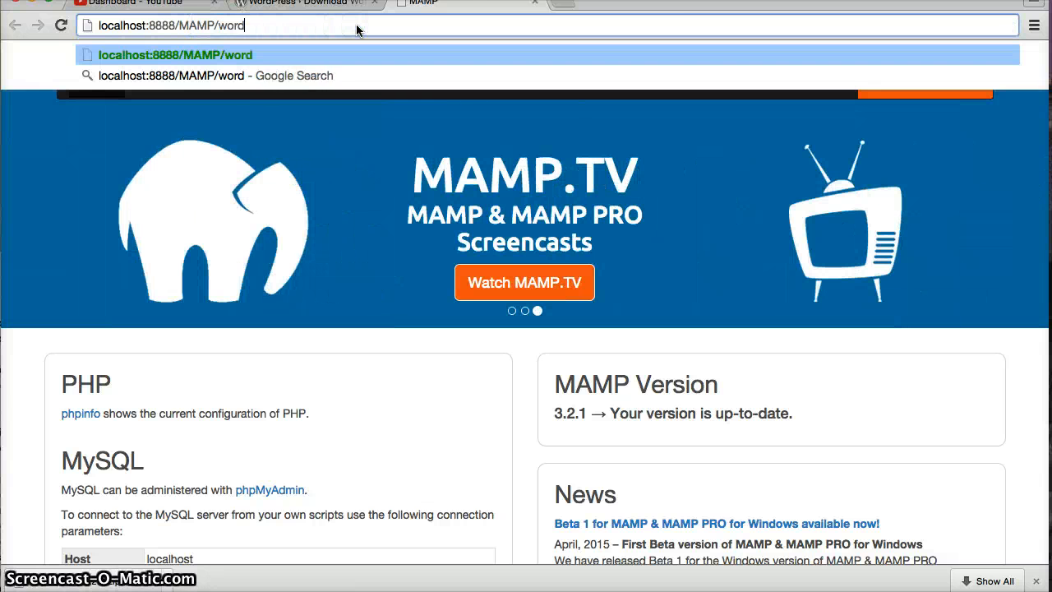
type("press")
key("Return")
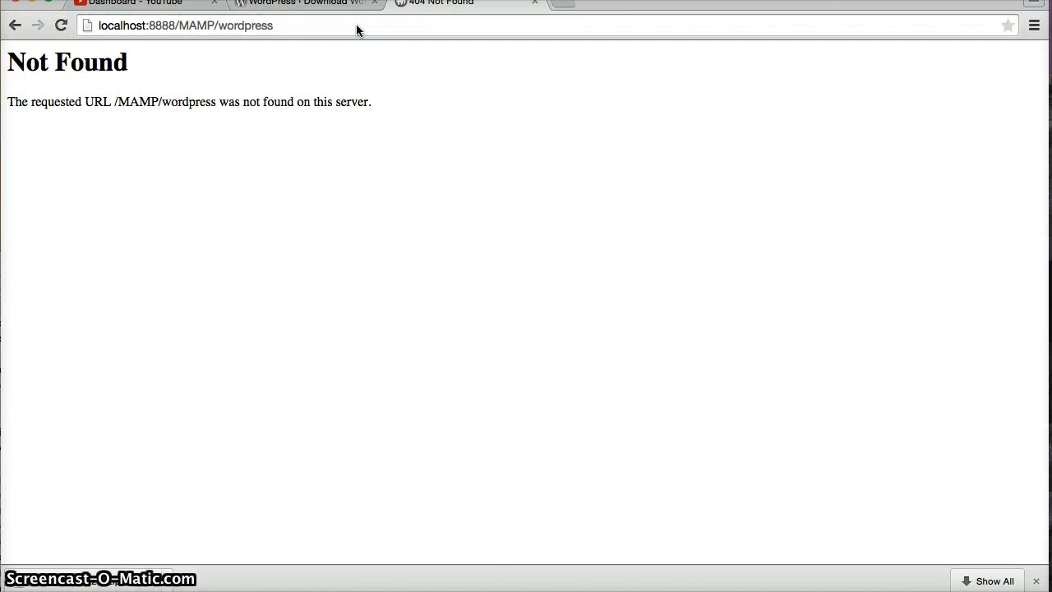
left_click_drag(328, 28, 221, 27)
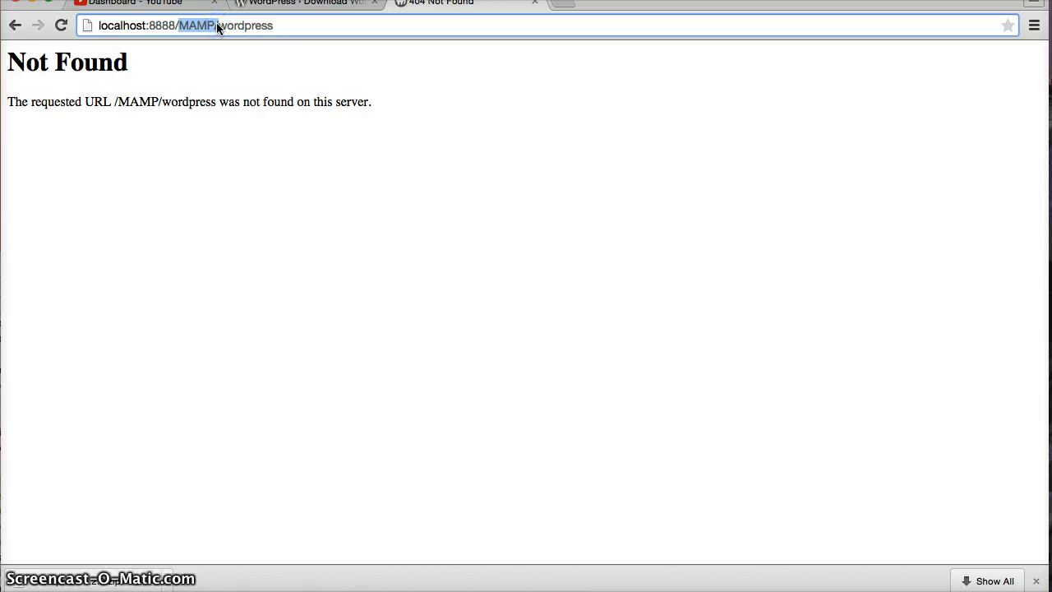
key("BackSpace")
key("Return")
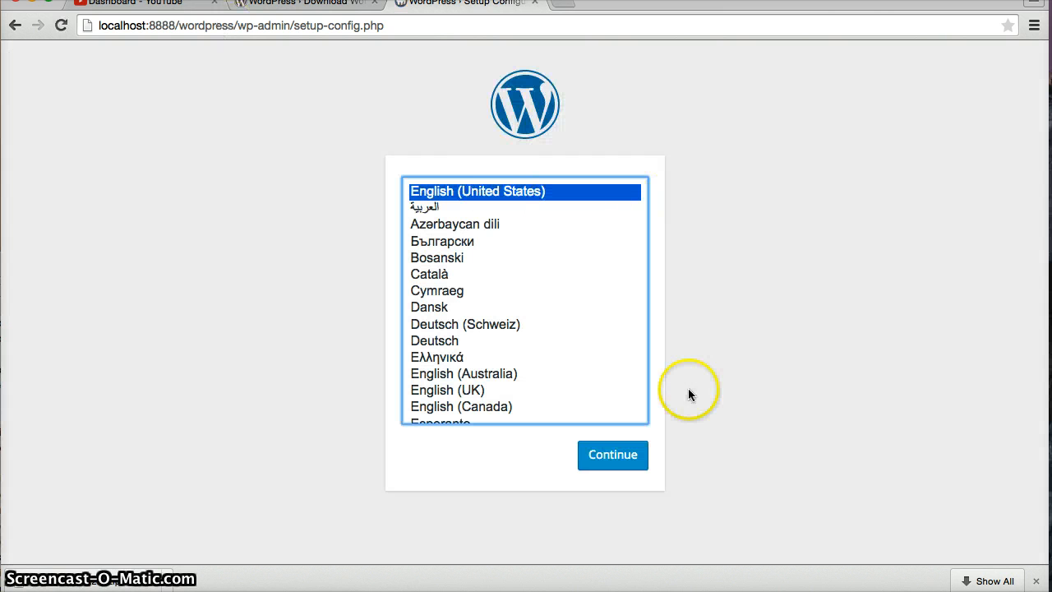
Continue setup in English (United States) and enter test as the database name
left_click(611, 451)
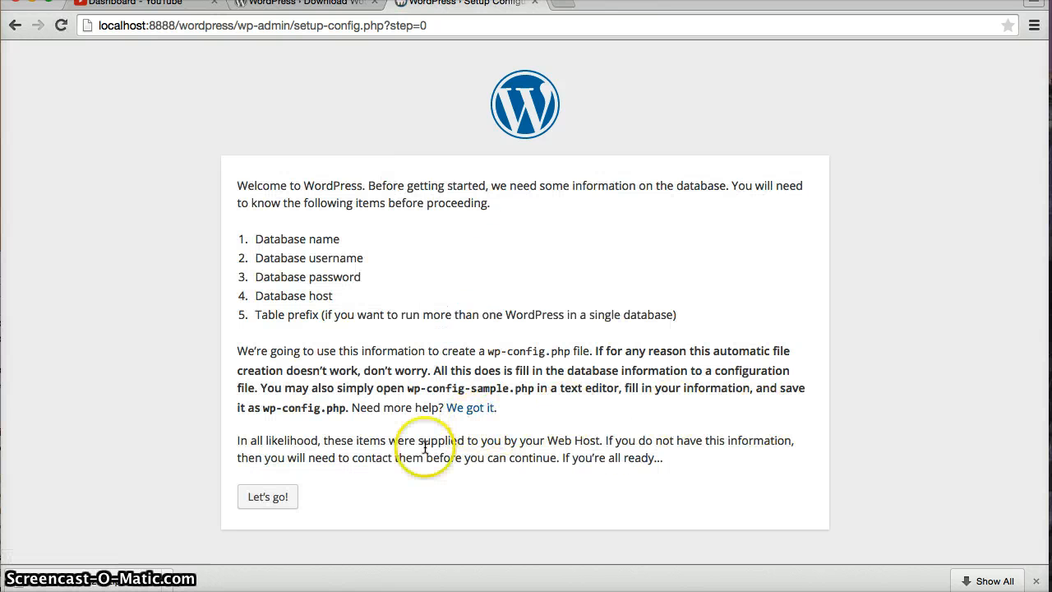
left_click(280, 499)
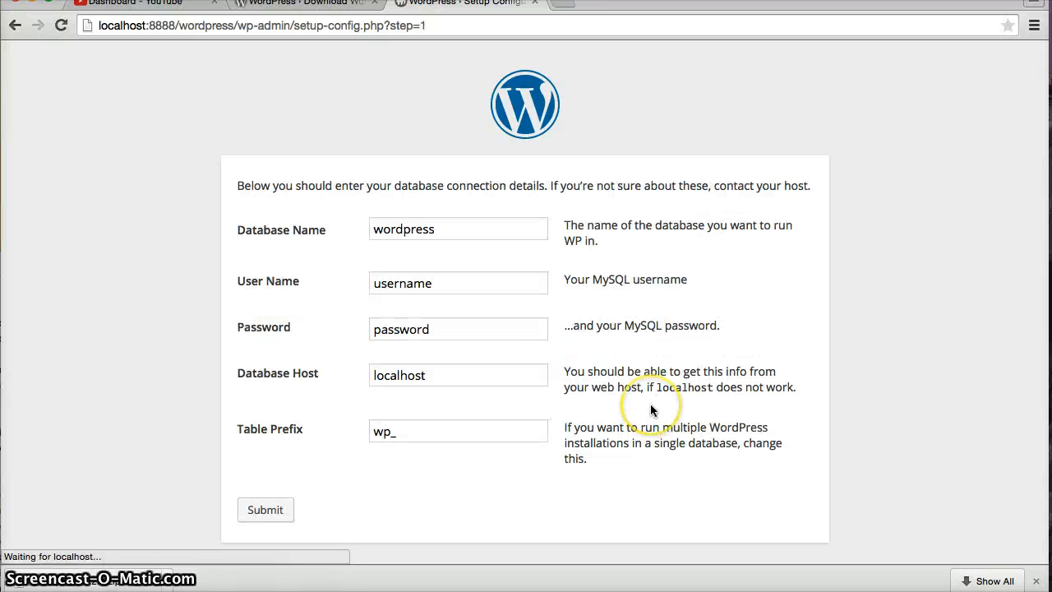
double_click(445, 229)
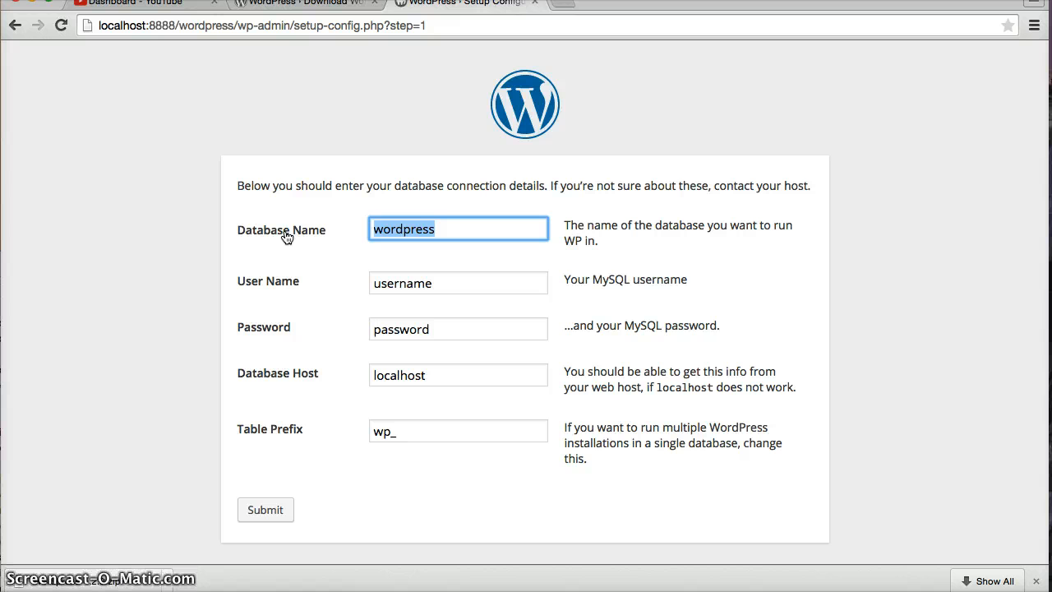
type("root")
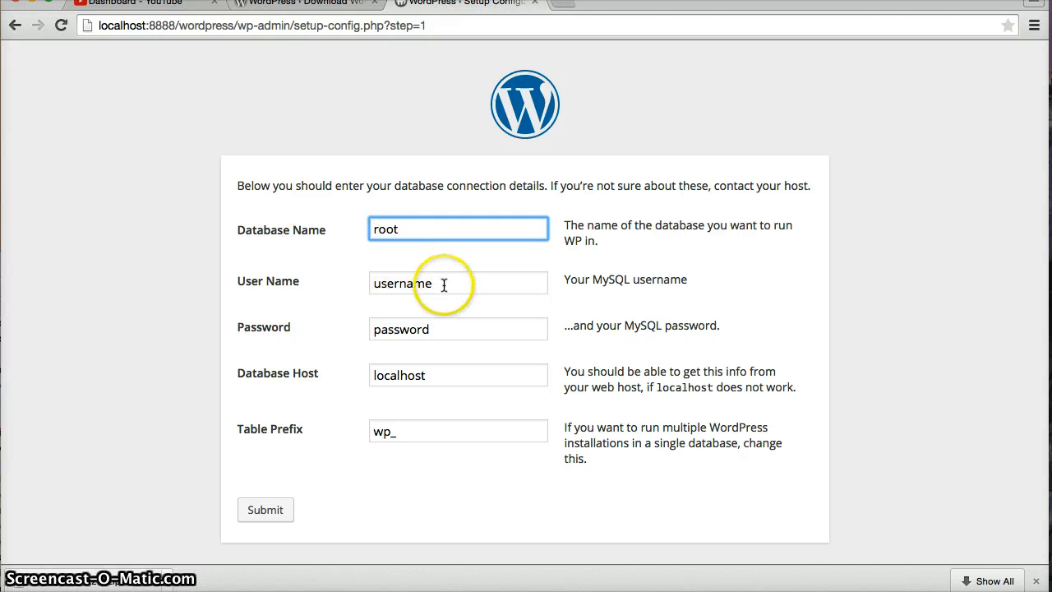
left_click(301, 285)
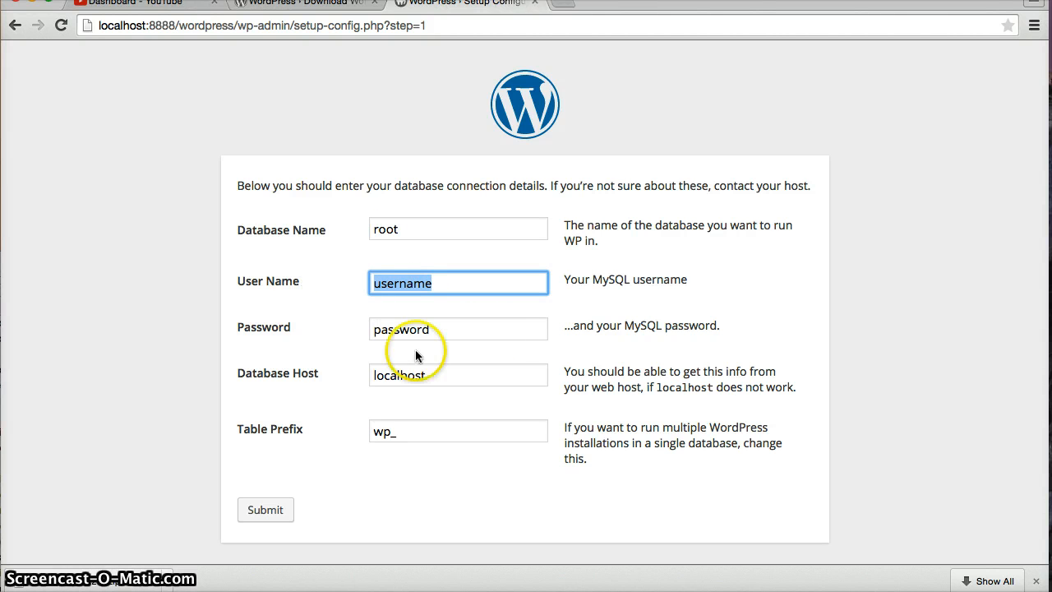
double_click(402, 229)
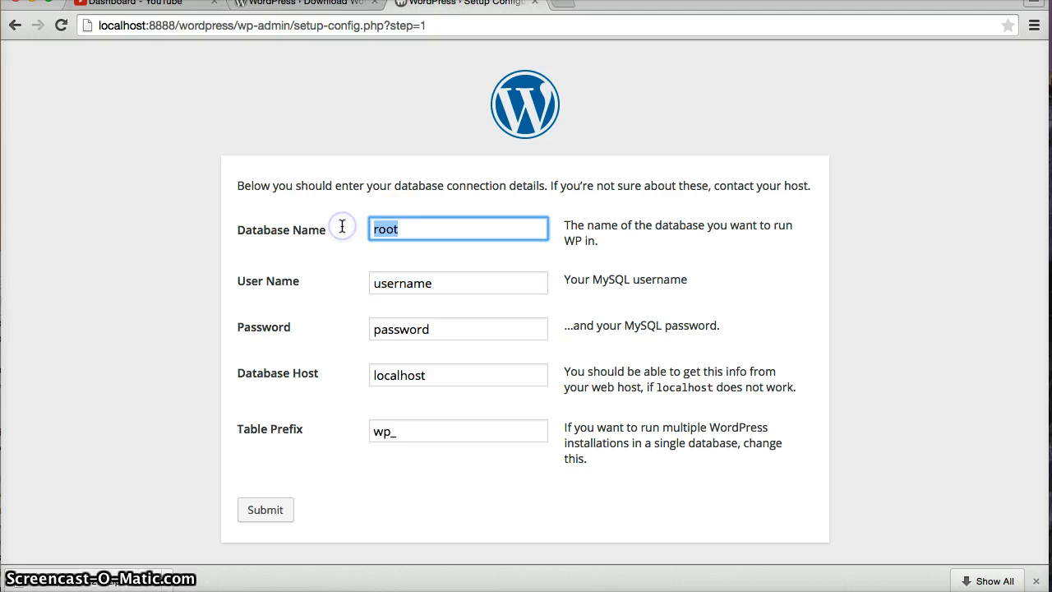
type("test")
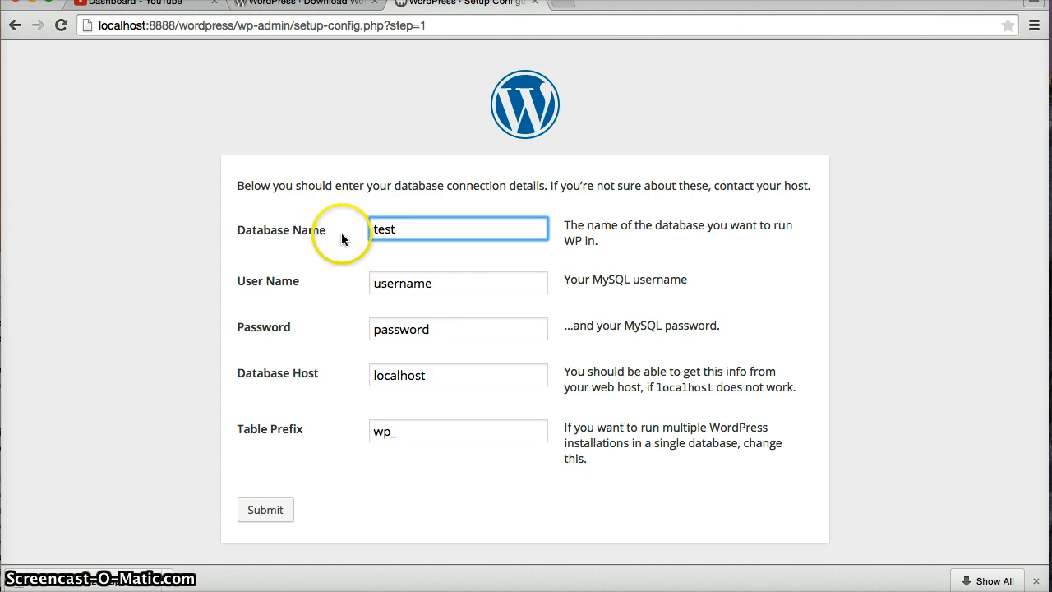
Set the user name to root, enter the MySQL password, and open a blank tab
left_click(348, 284)
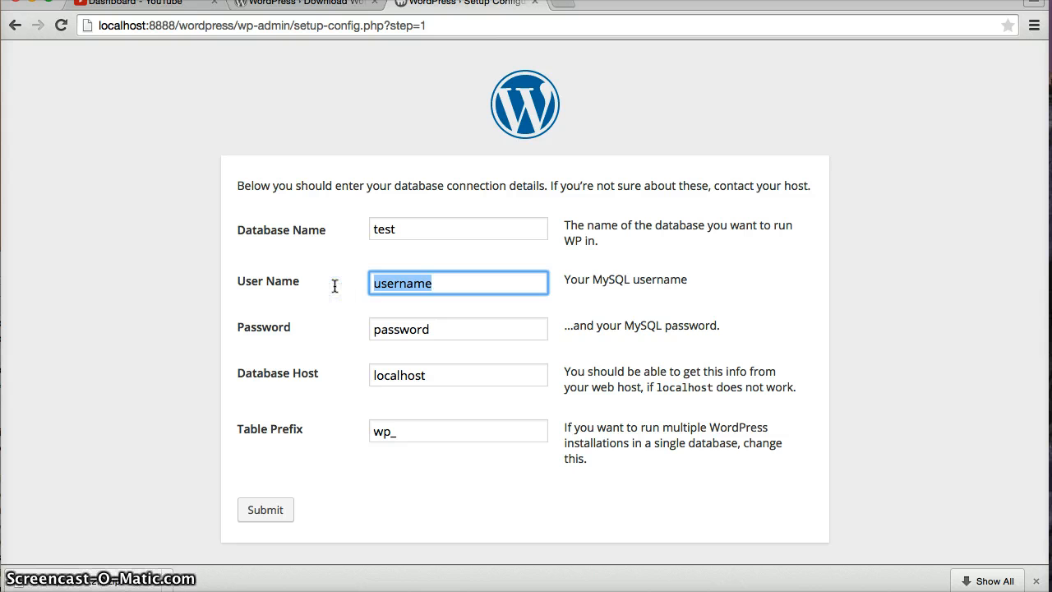
type("t")
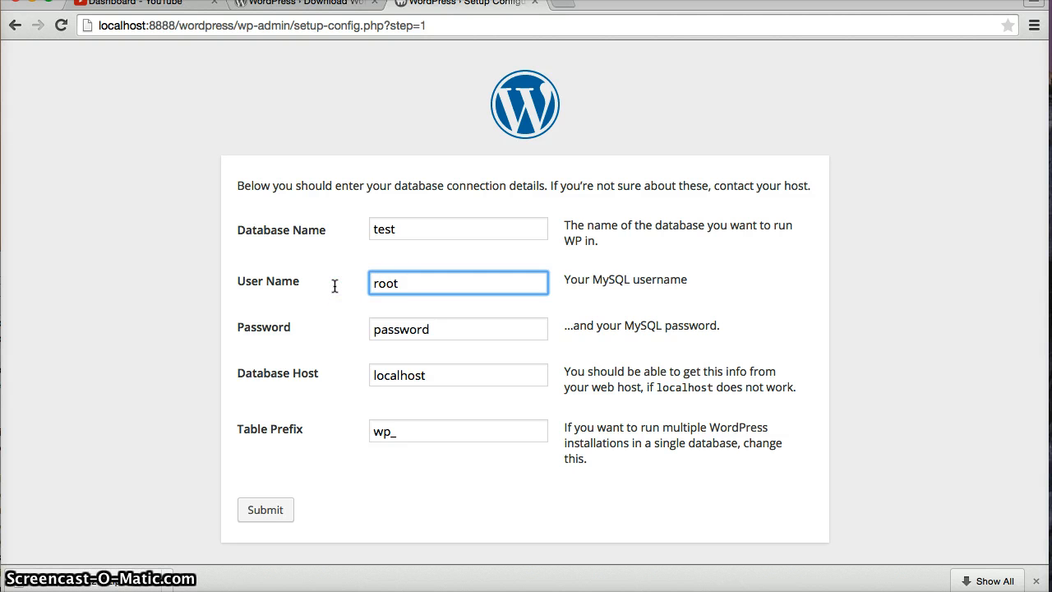
double_click(441, 328)
type("root")
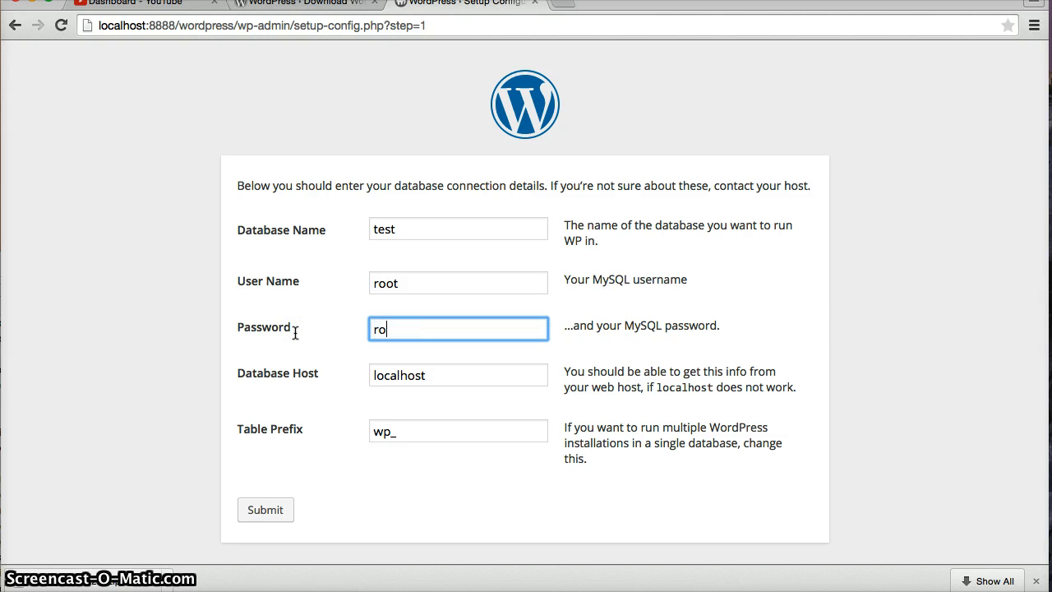
left_click(562, 7)
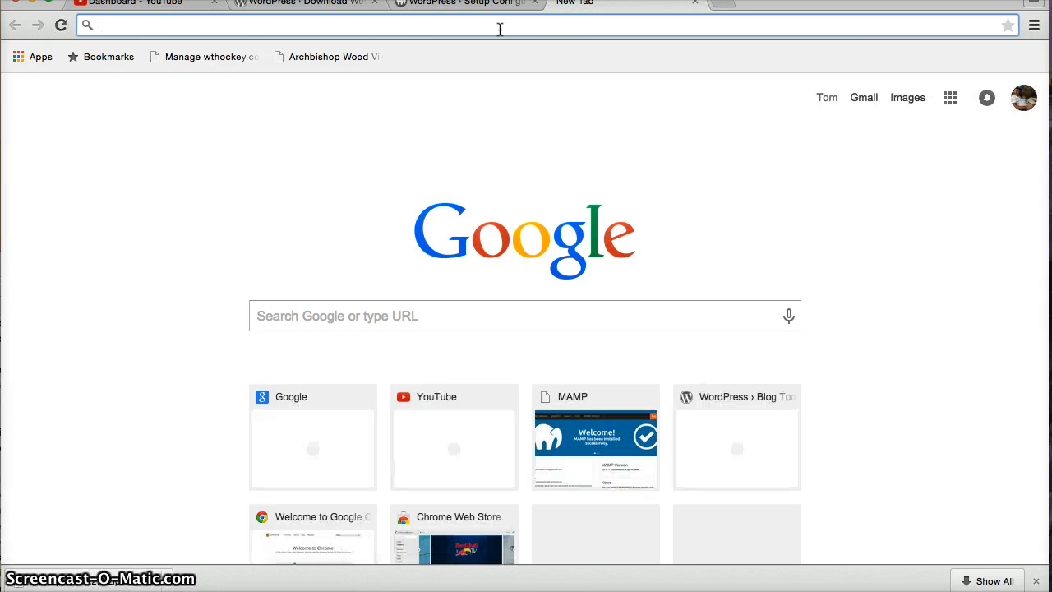
Load the localhost:8888/MAMP start page and scroll to its MySQL connection parameters
type("loca")
key("Down")
key("Down")
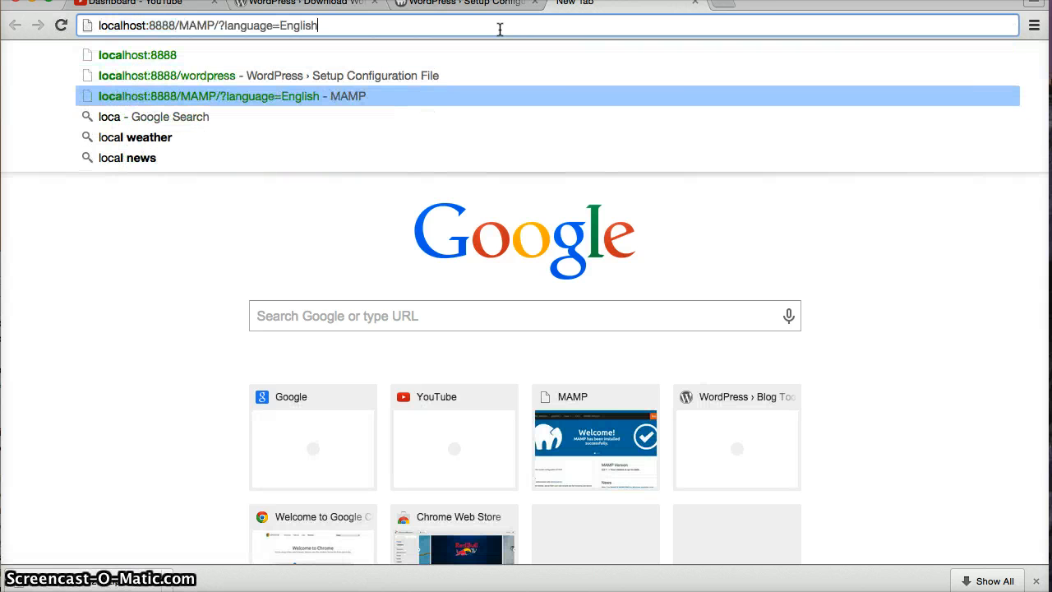
key("Return")
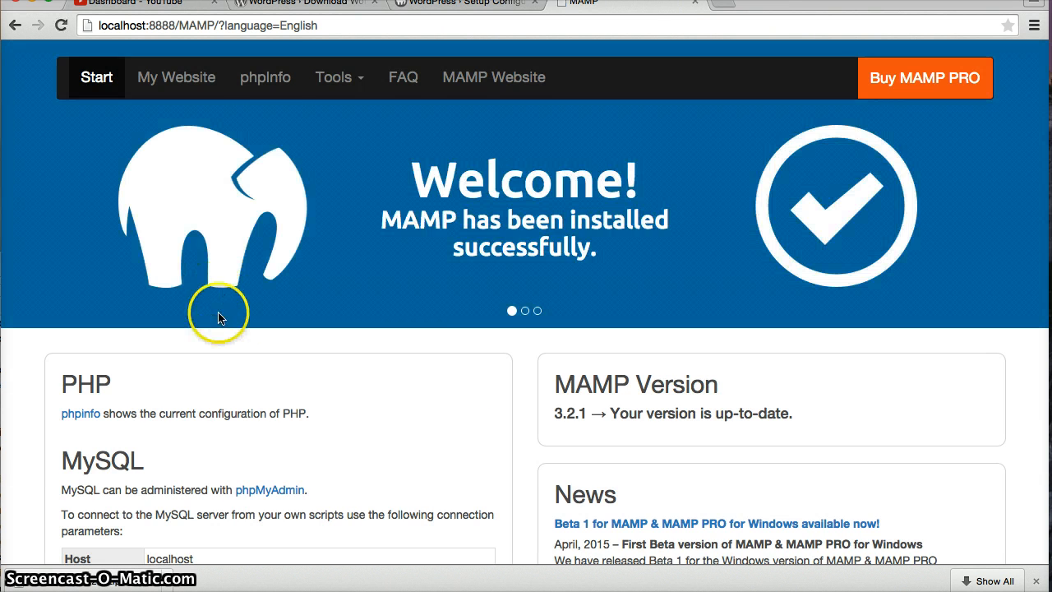
scroll(219, 317, "down", 5)
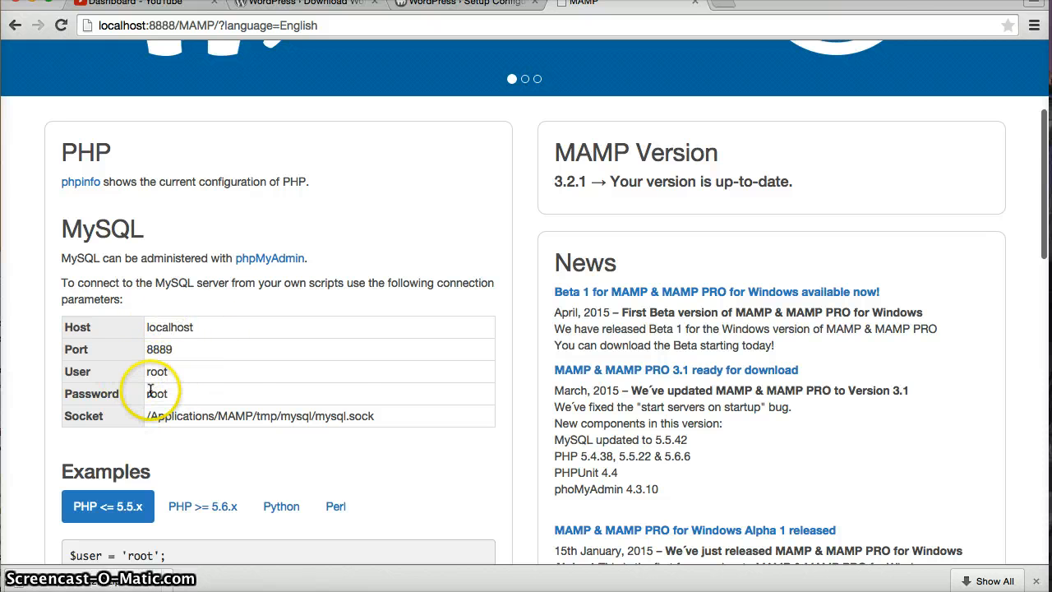
Submit the database details, get the 'Can't select database' error, and return to the form
left_click(485, 4)
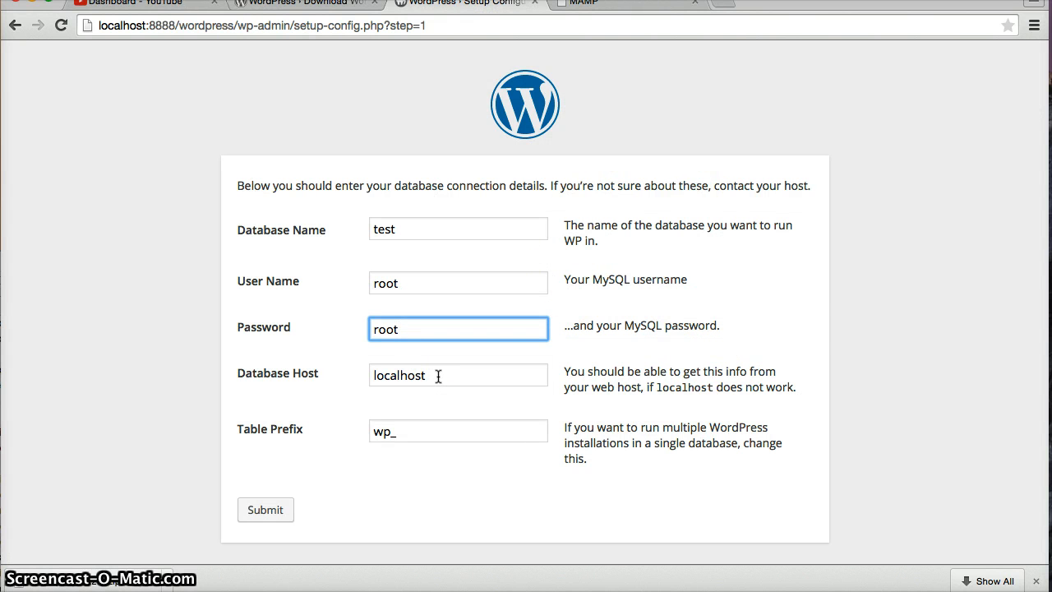
left_click(253, 511)
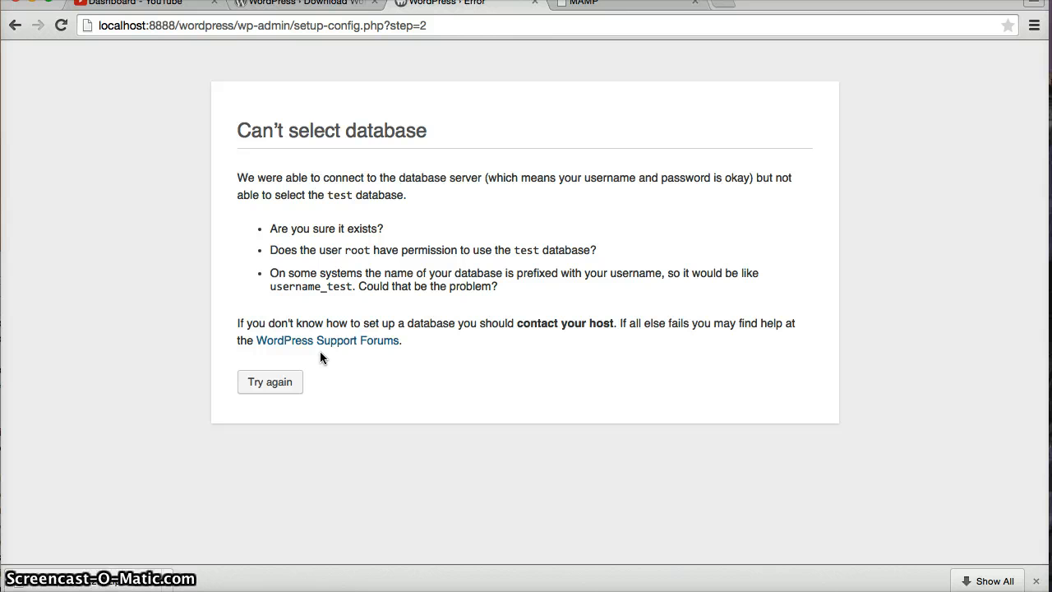
left_click(264, 385)
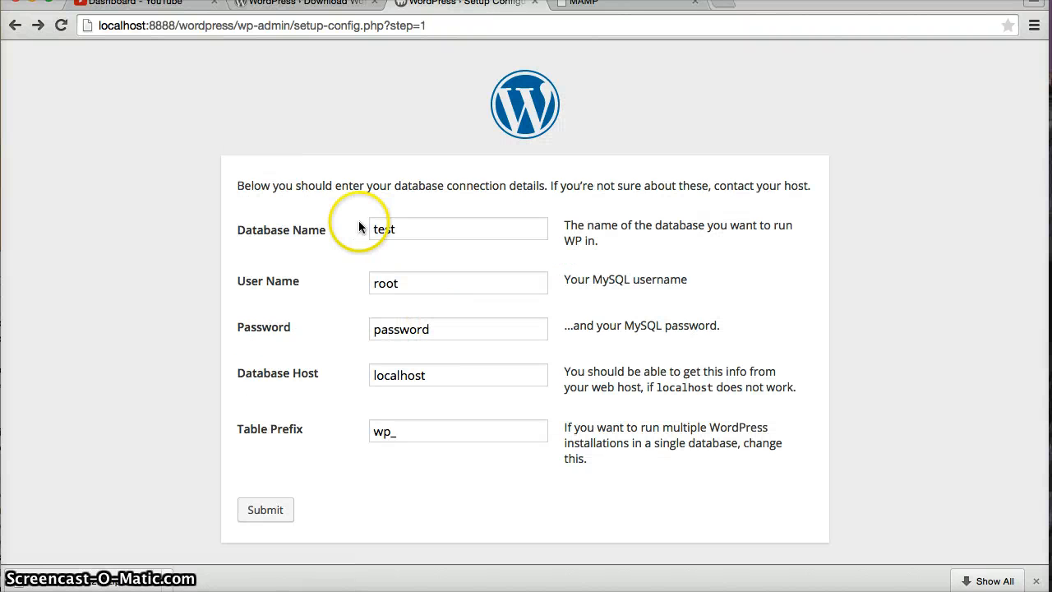
Open phpMyAdmin from the MAMP start page
left_click(582, 5)
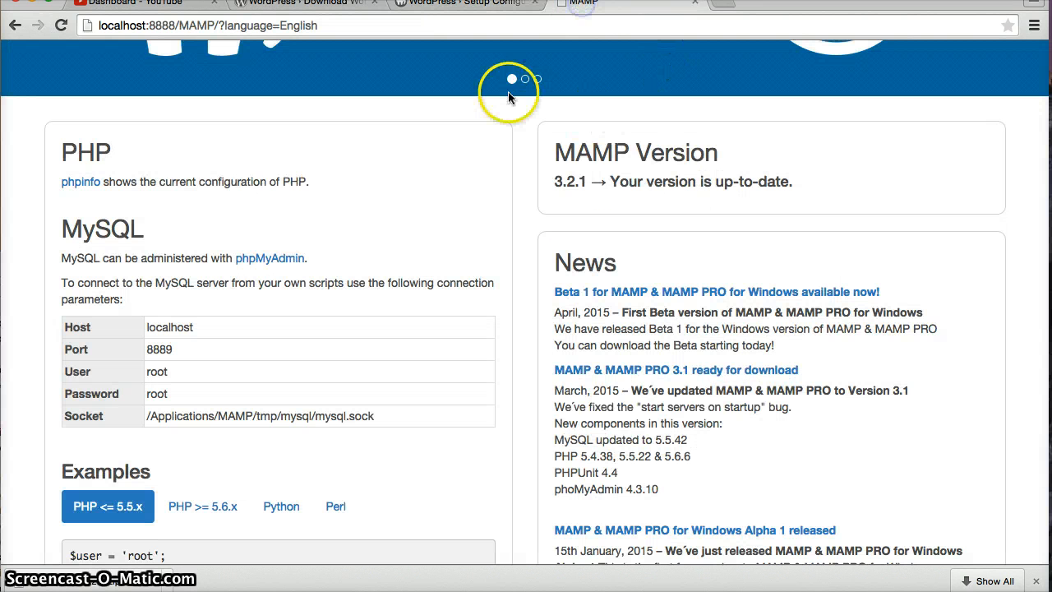
scroll(283, 240, "down", 5)
scroll(283, 240, "up", 6)
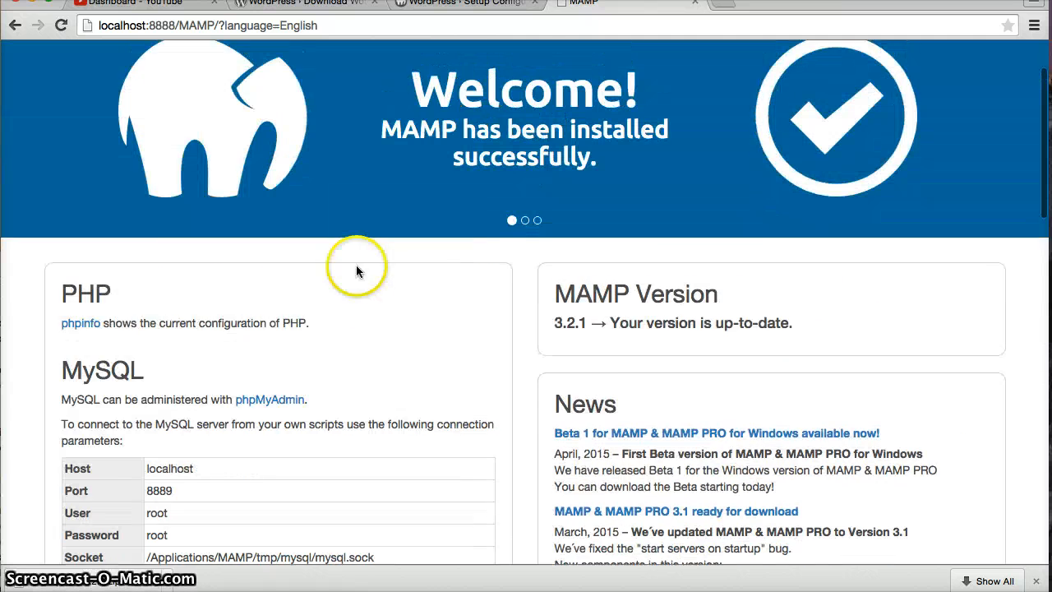
left_click(272, 432)
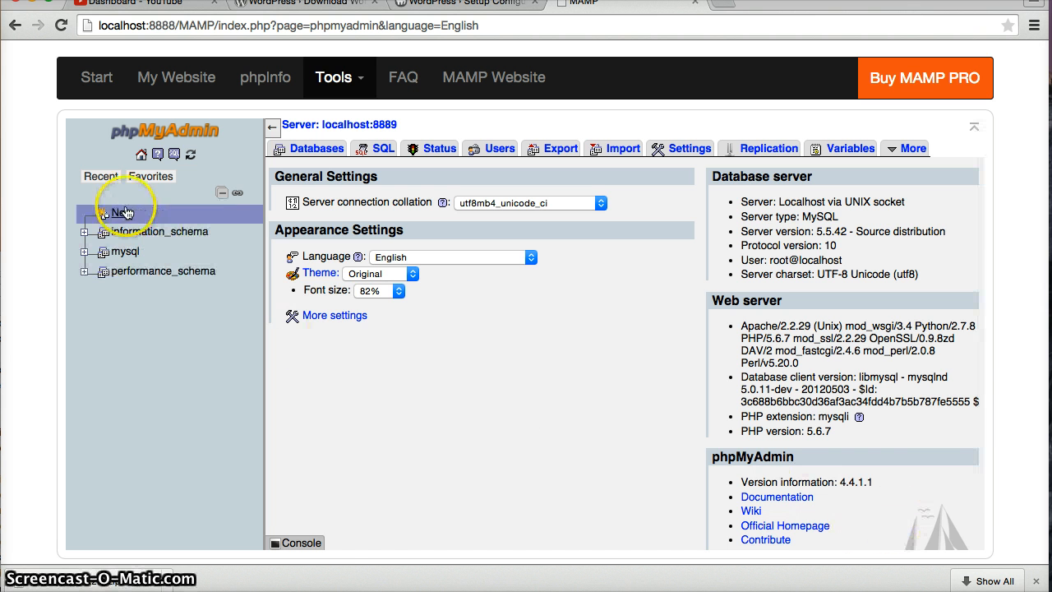
Create a new database named test
left_click(123, 213)
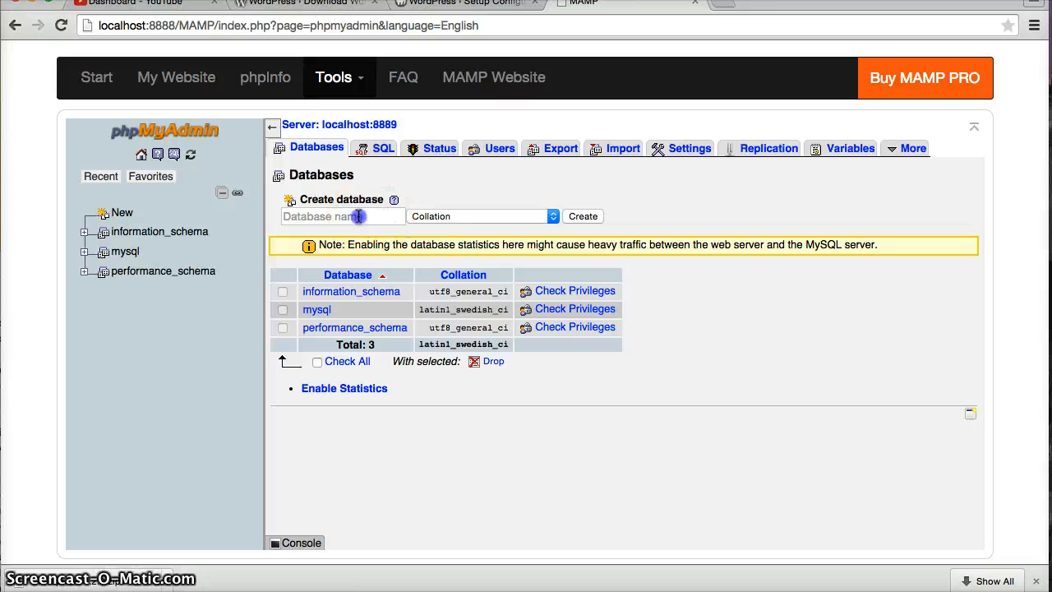
left_click(358, 215)
type("te")
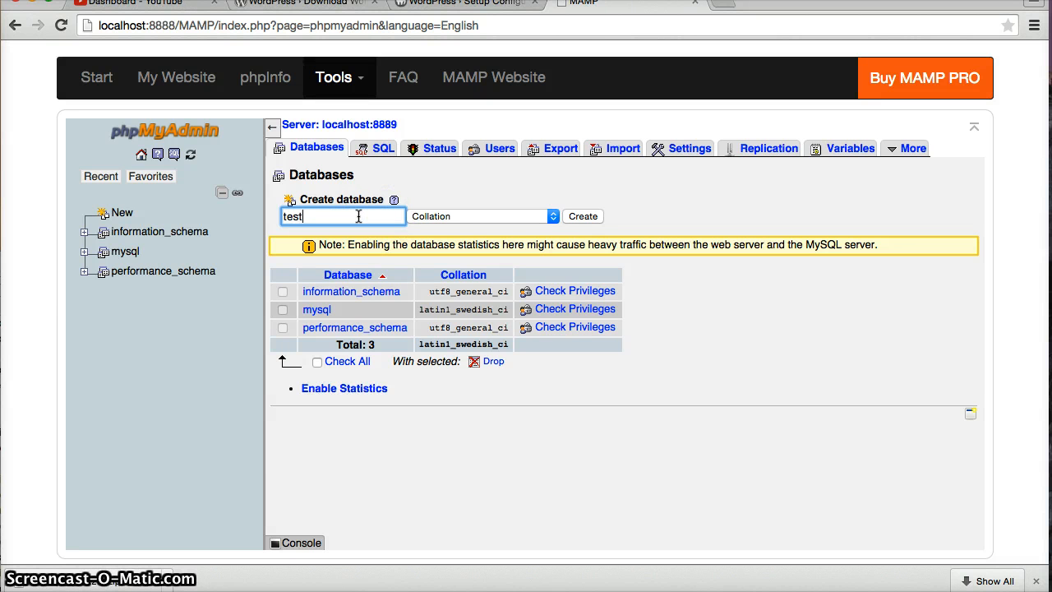
type("st")
left_click(582, 217)
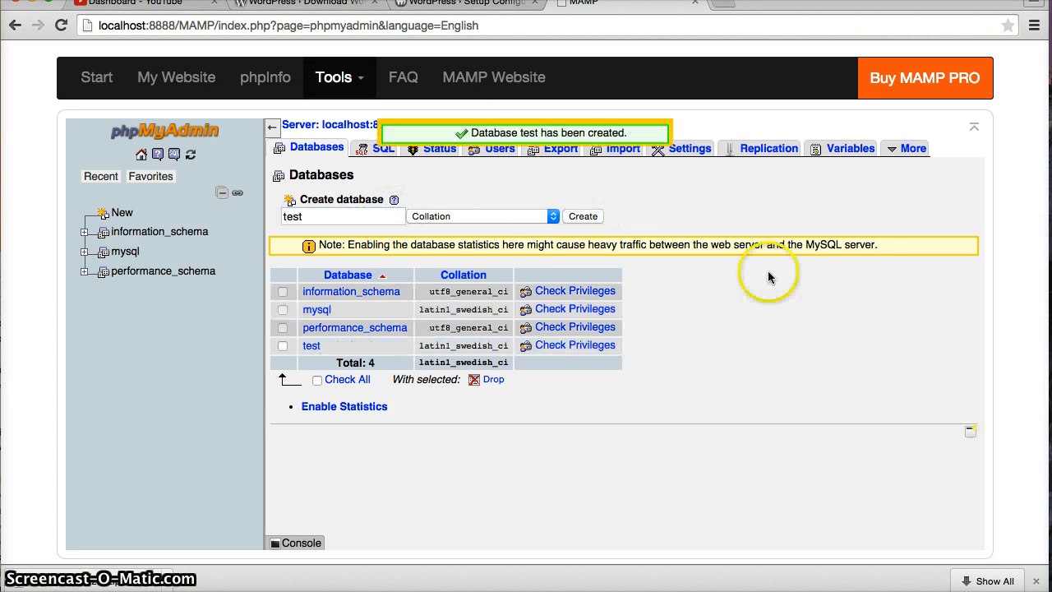
Resubmit the connection details in WordPress and return to the form
left_click(466, 4)
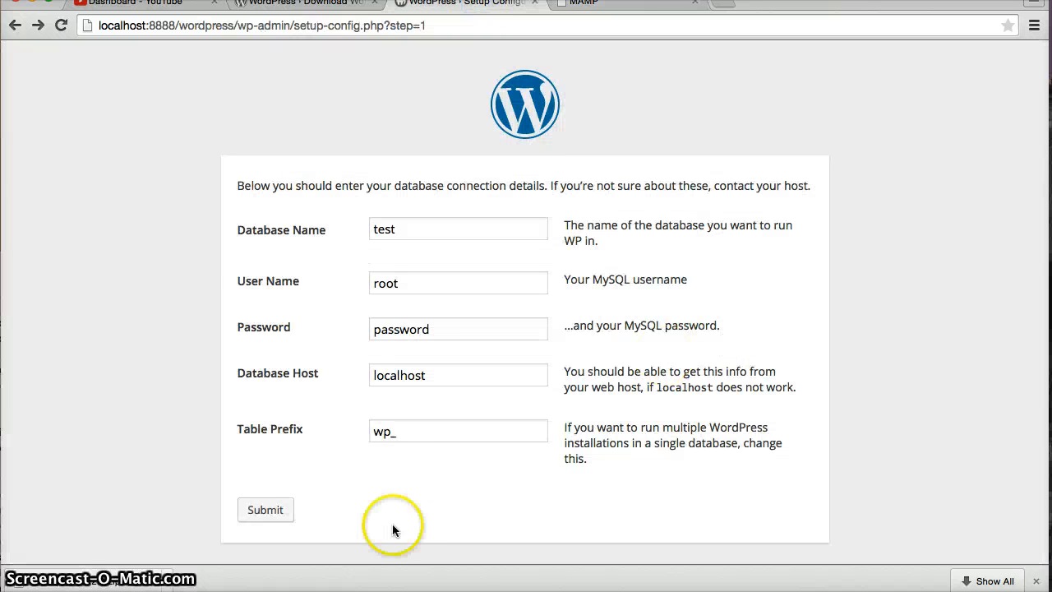
left_click(264, 509)
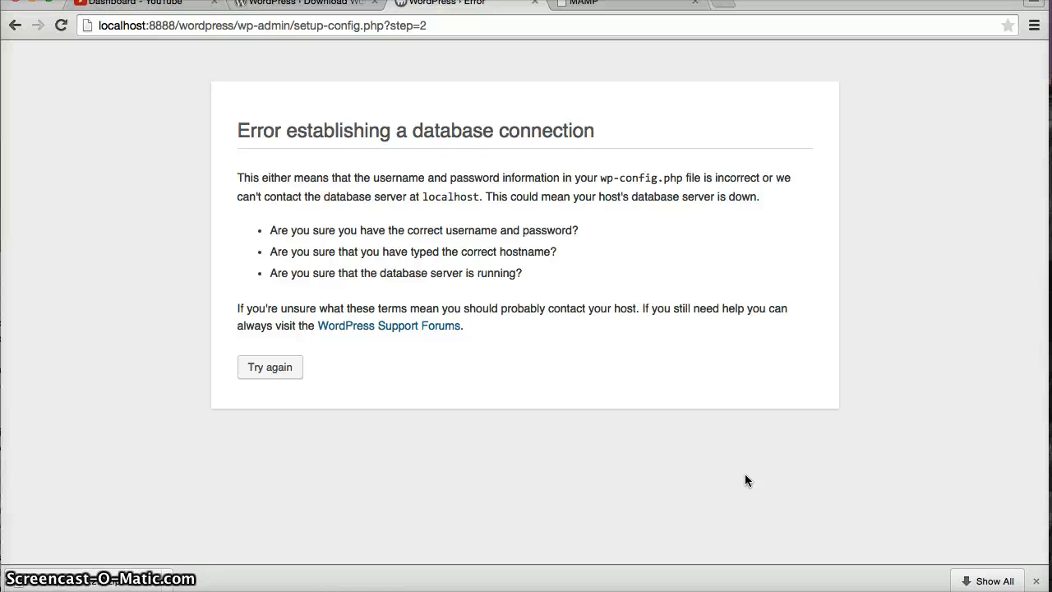
left_click(274, 369)
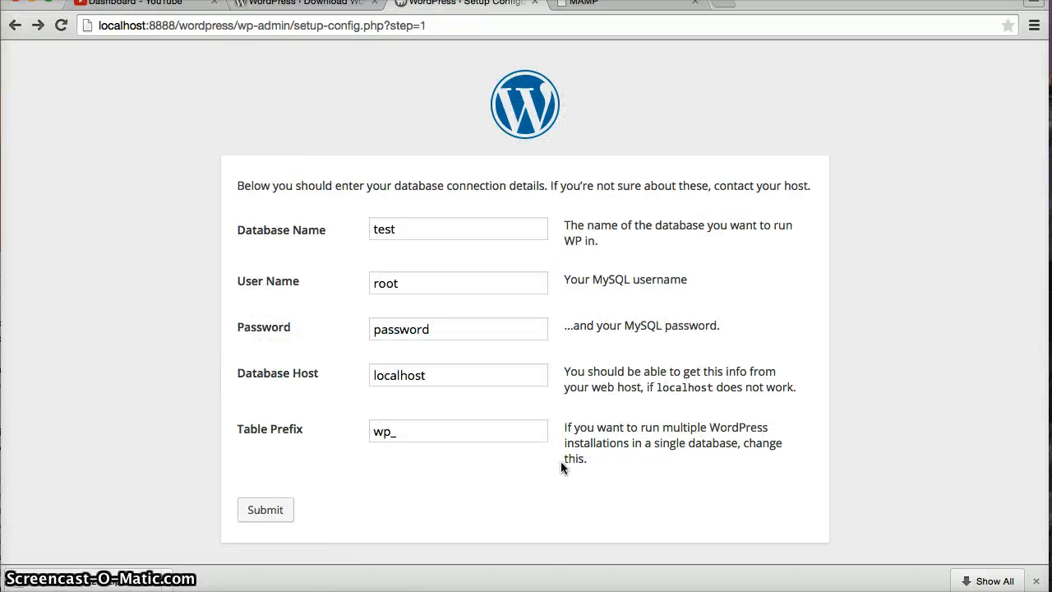
Replace the password field with the MySQL password and submit again
left_click(453, 376)
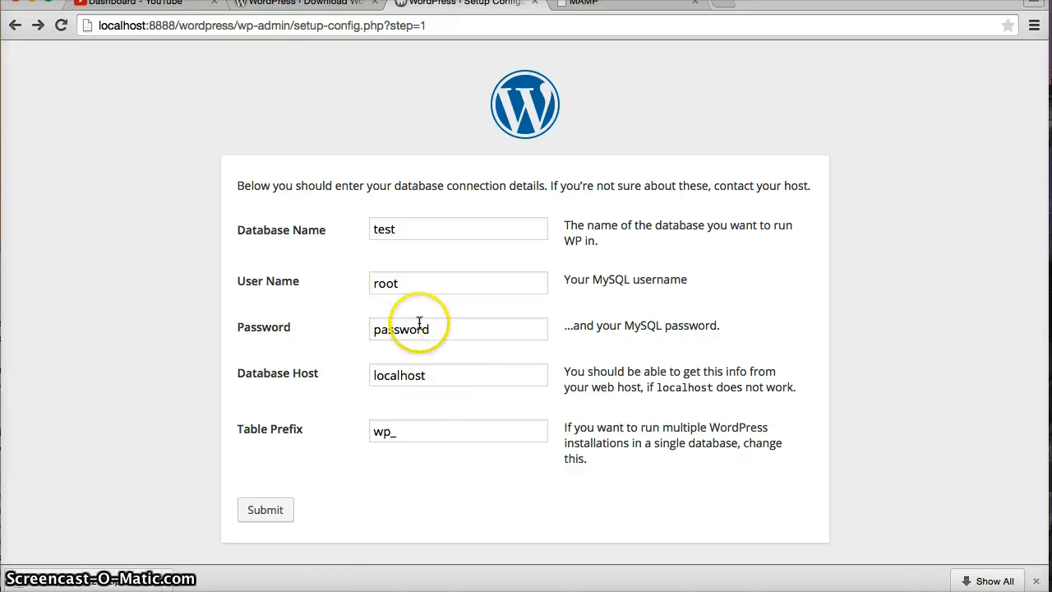
left_click(298, 337)
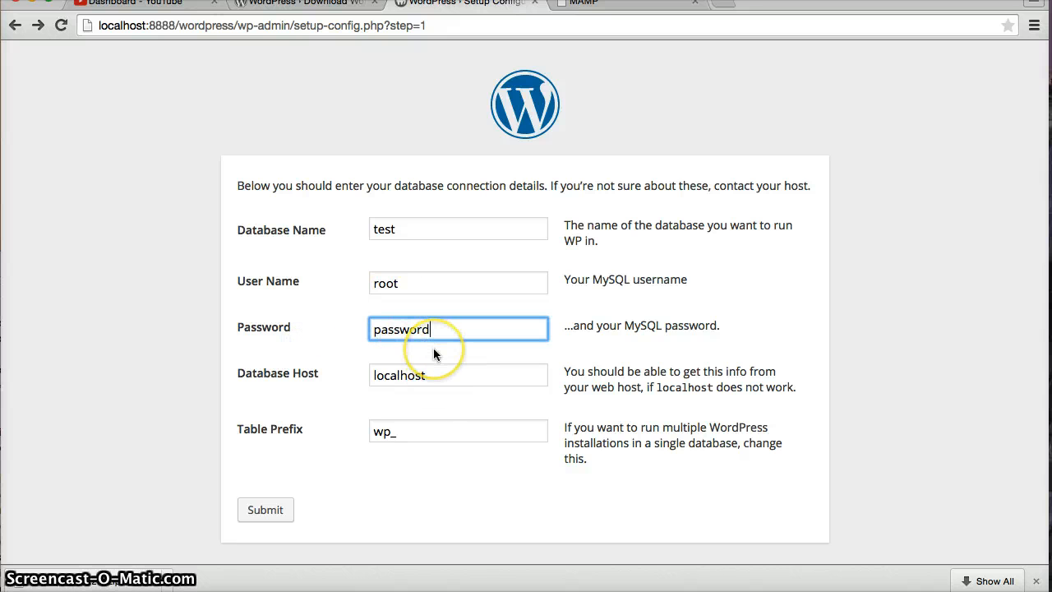
key("BackSpace")
key("BackSpace")
key("BackSpace")
key("BackSpace")
key("BackSpace")
key("BackSpace")
key("BackSpace")
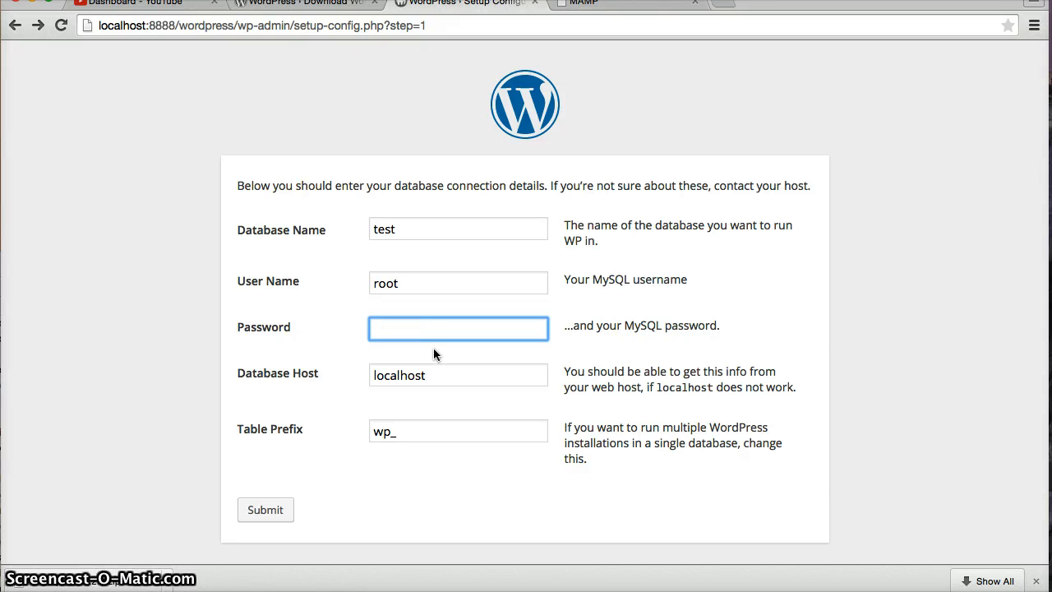
type("root")
left_click(289, 508)
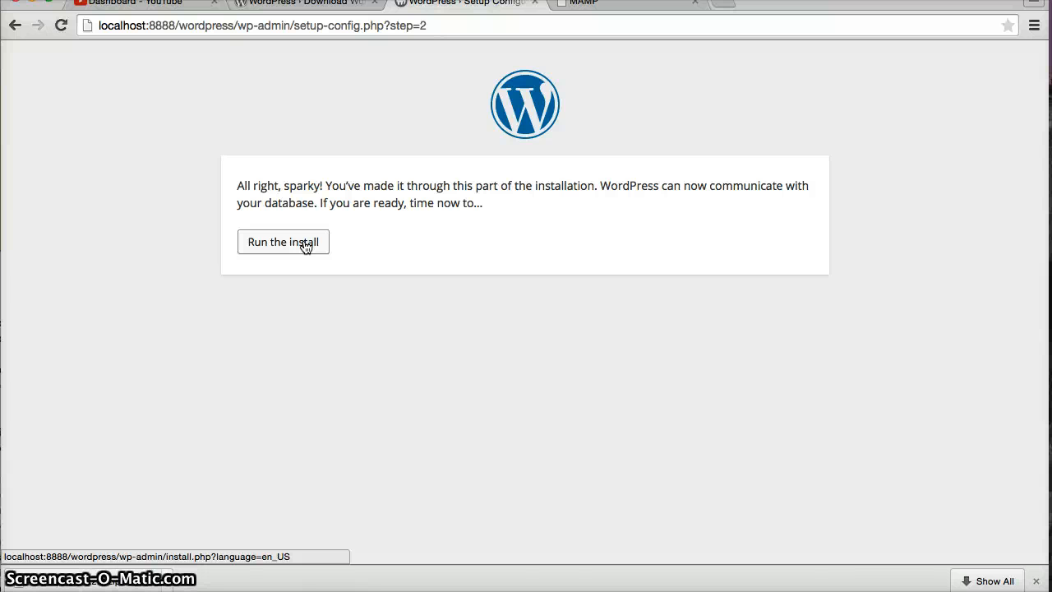
Run the install and enter 'Wordpress Tutorial' as the site title
left_click(605, 6)
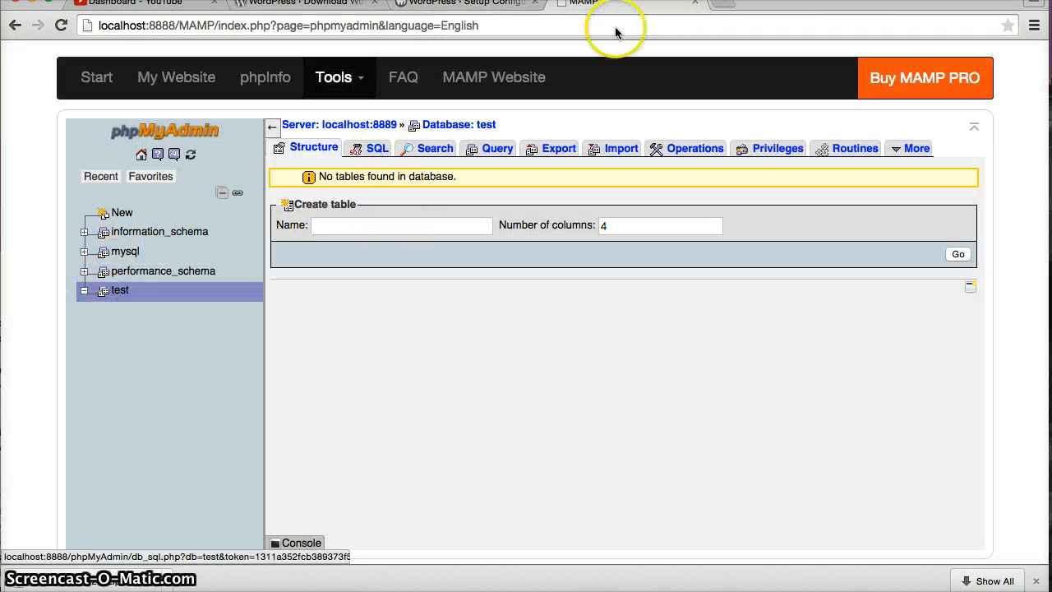
left_click(487, 8)
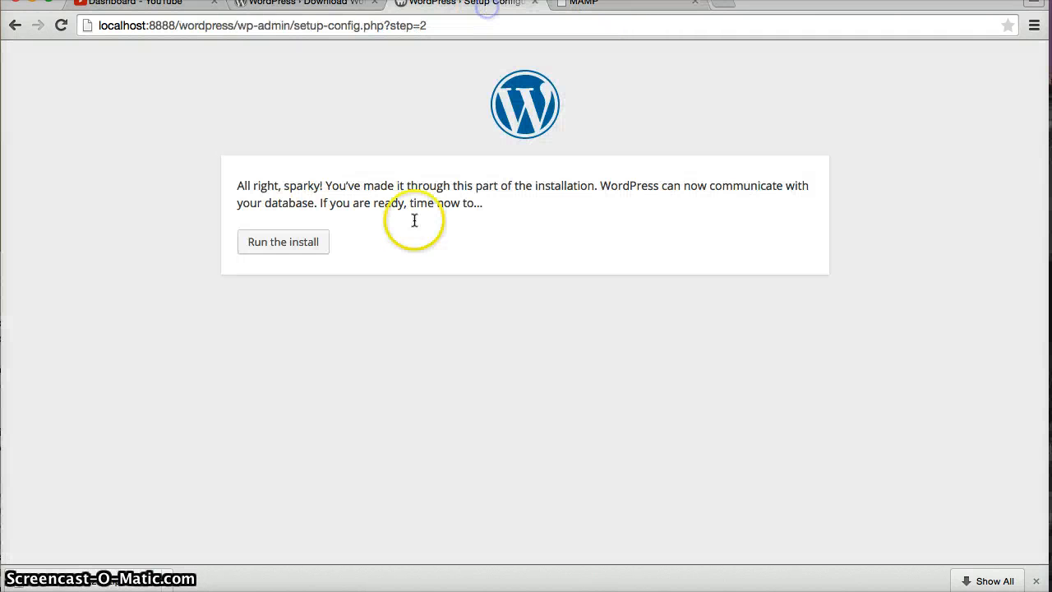
left_click(271, 240)
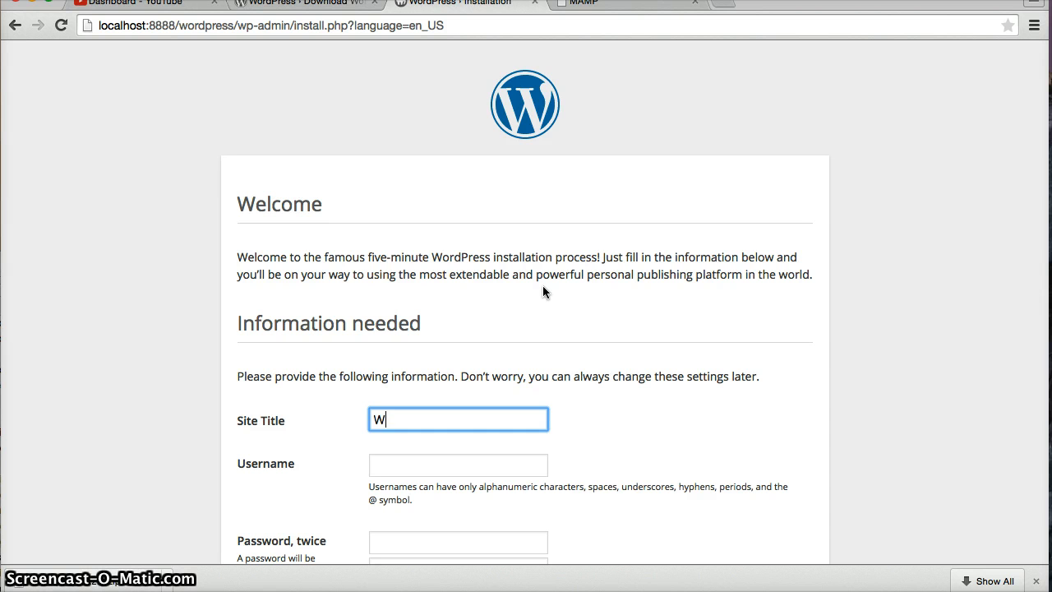
type("dp")
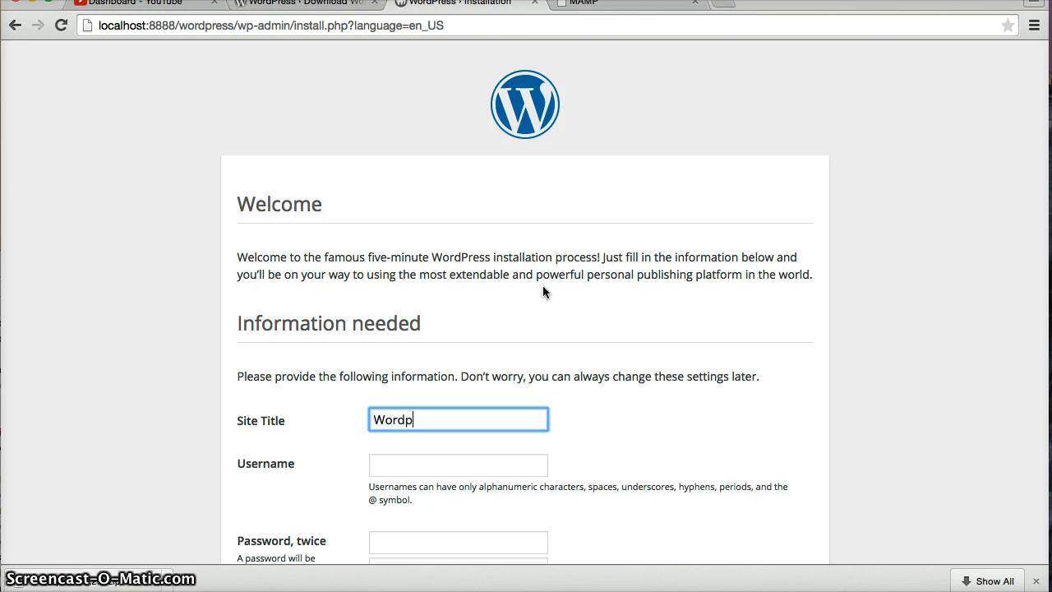
type("ress Tutorial")
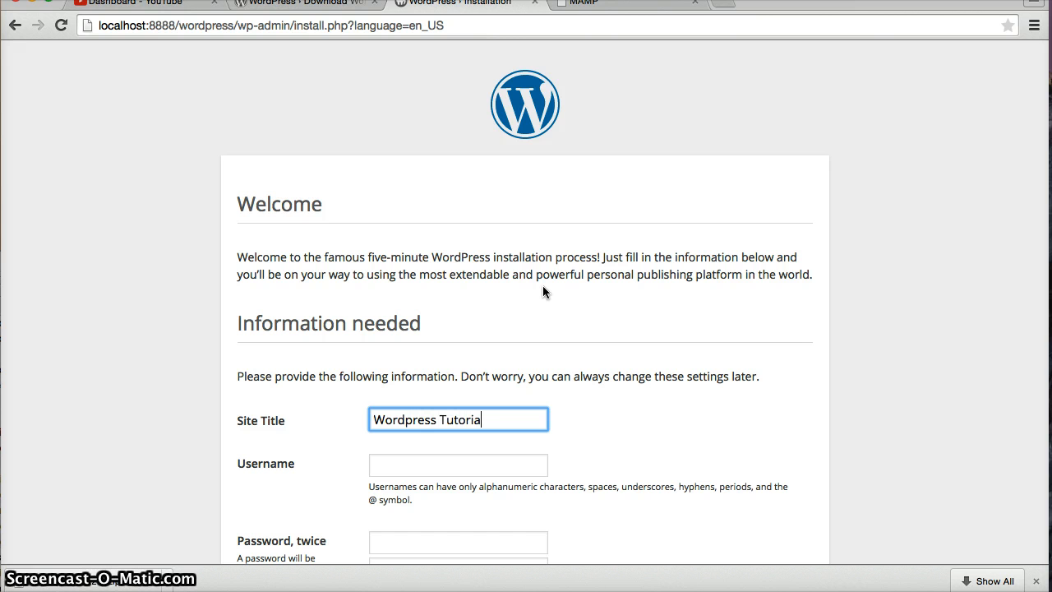
key("Tab")
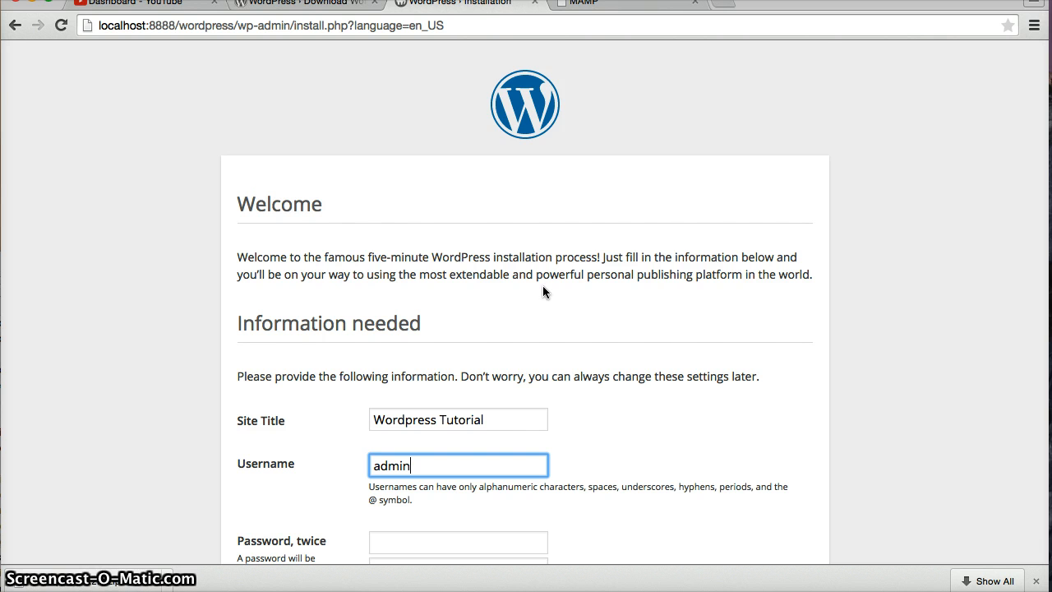
Enter the admin account password in both password fields
scroll(440, 411, "down", 2)
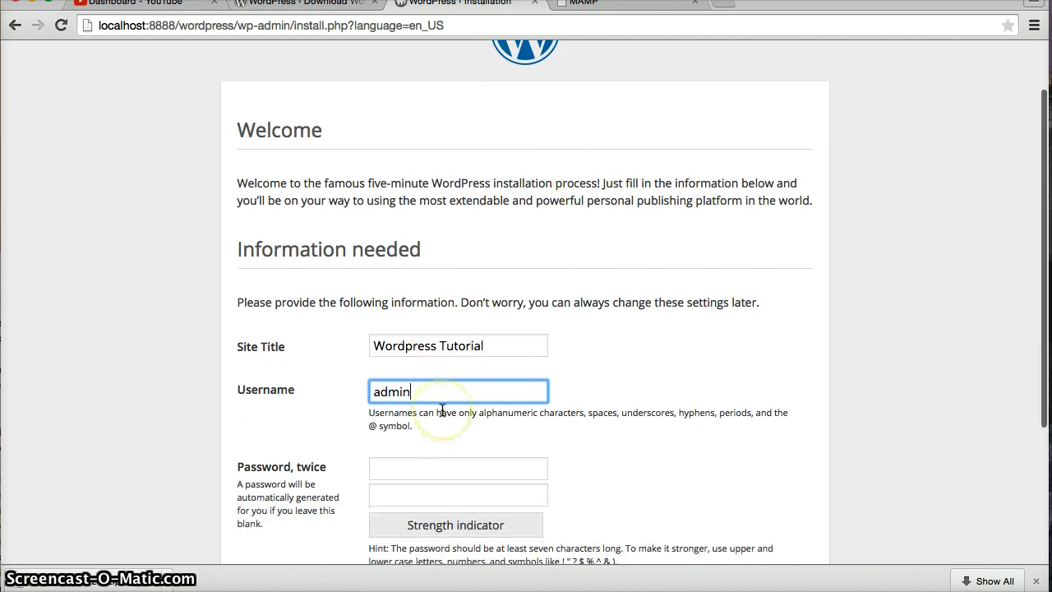
scroll(439, 411, "down", 2)
left_click(446, 408)
scroll(441, 356, "down", 2)
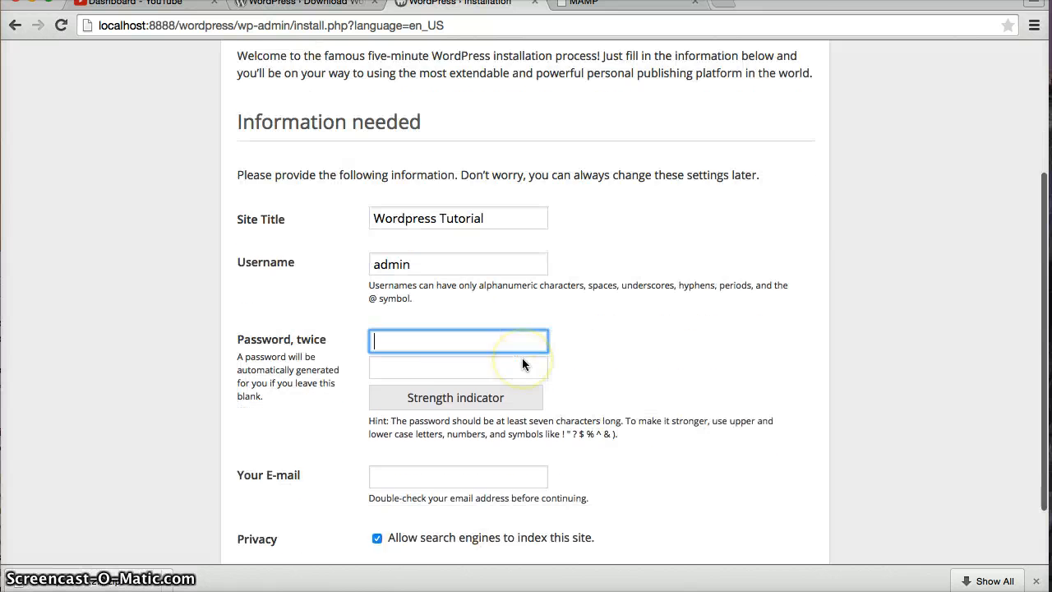
scroll(524, 364, "down", 1)
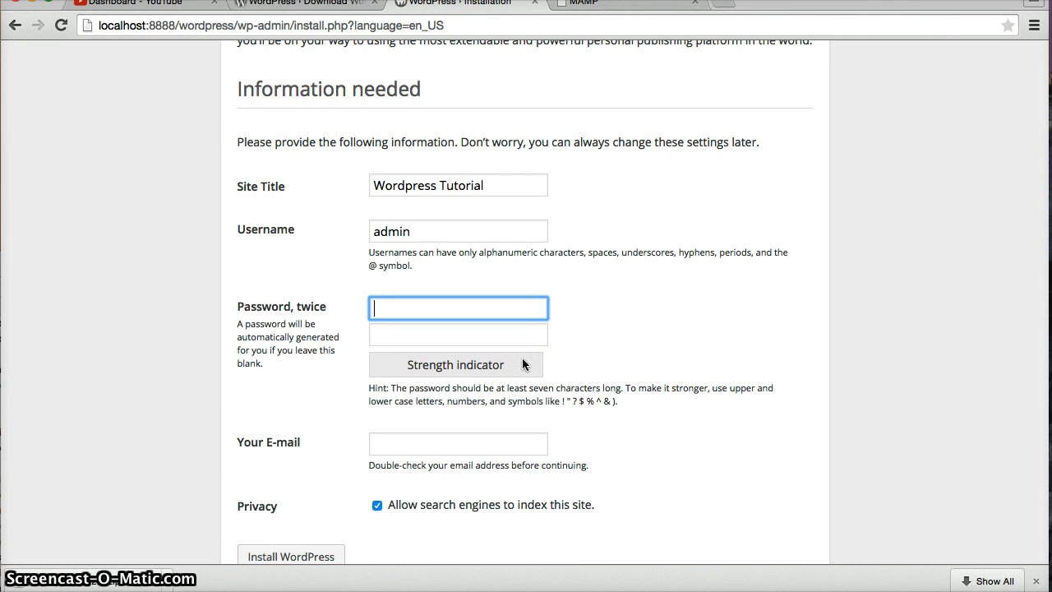
type("•••••••")
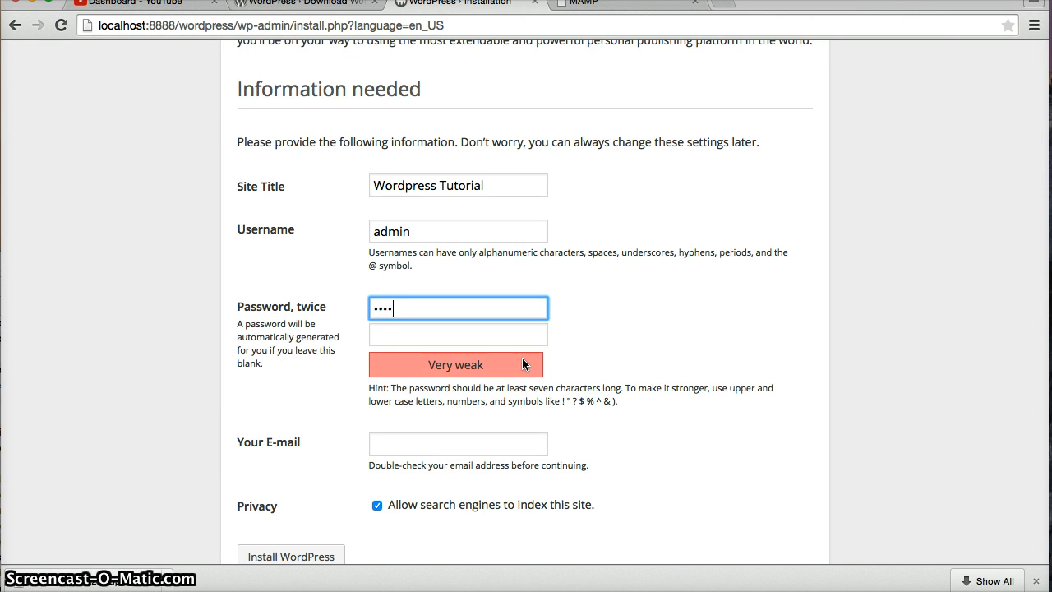
type("•")
left_click(430, 337)
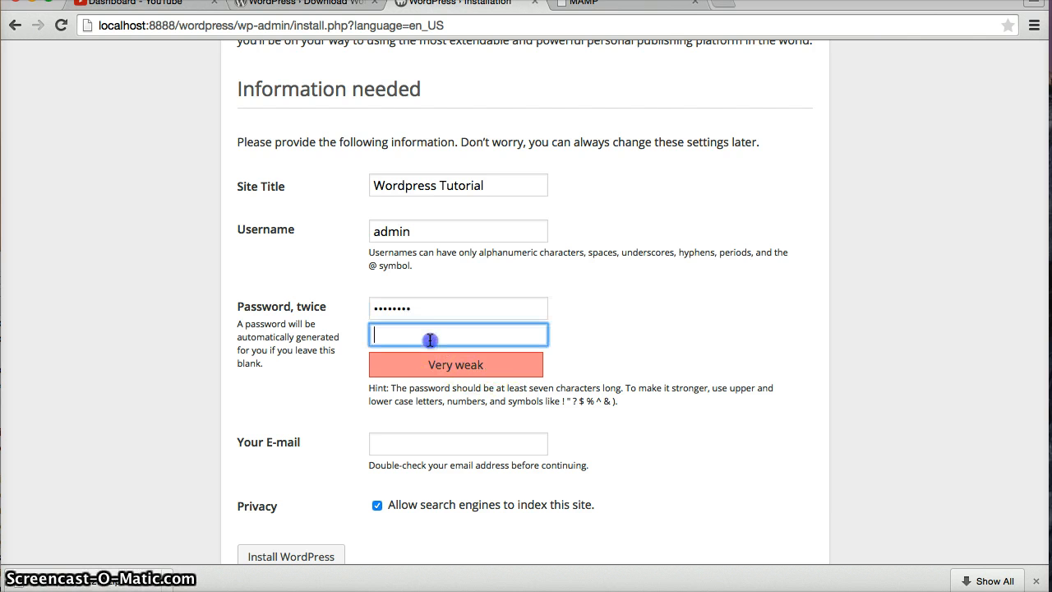
type("•")
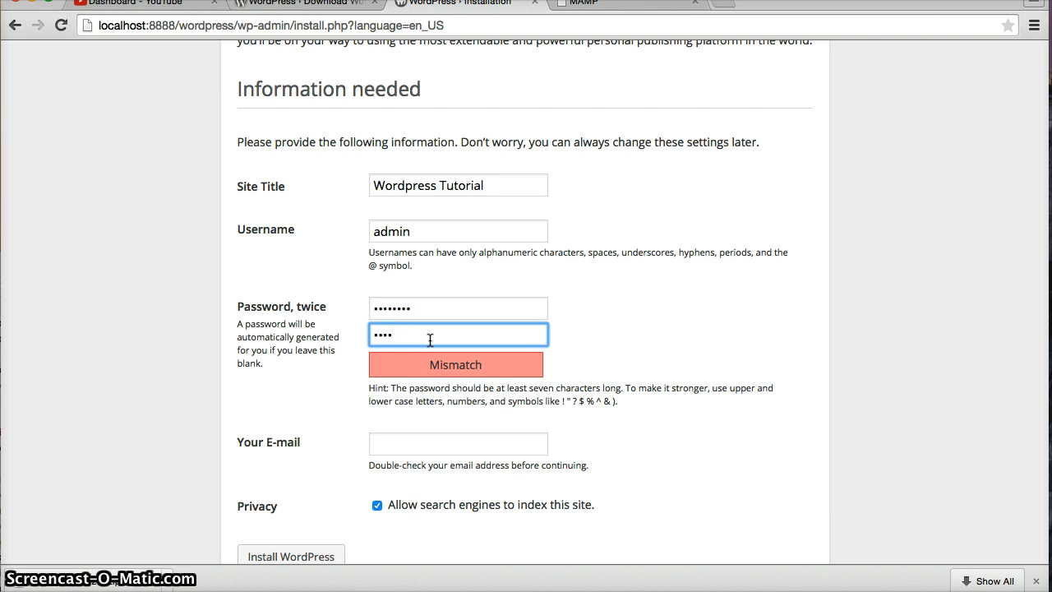
type("•••••••")
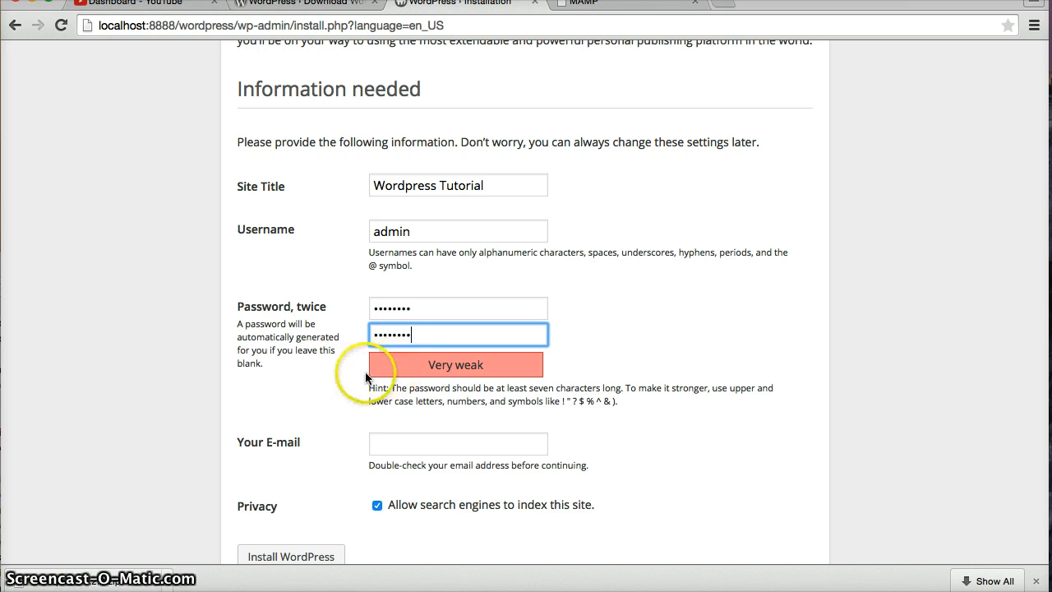
Fill in the admin e-mail address
scroll(361, 382, "down", 1)
left_click(389, 392)
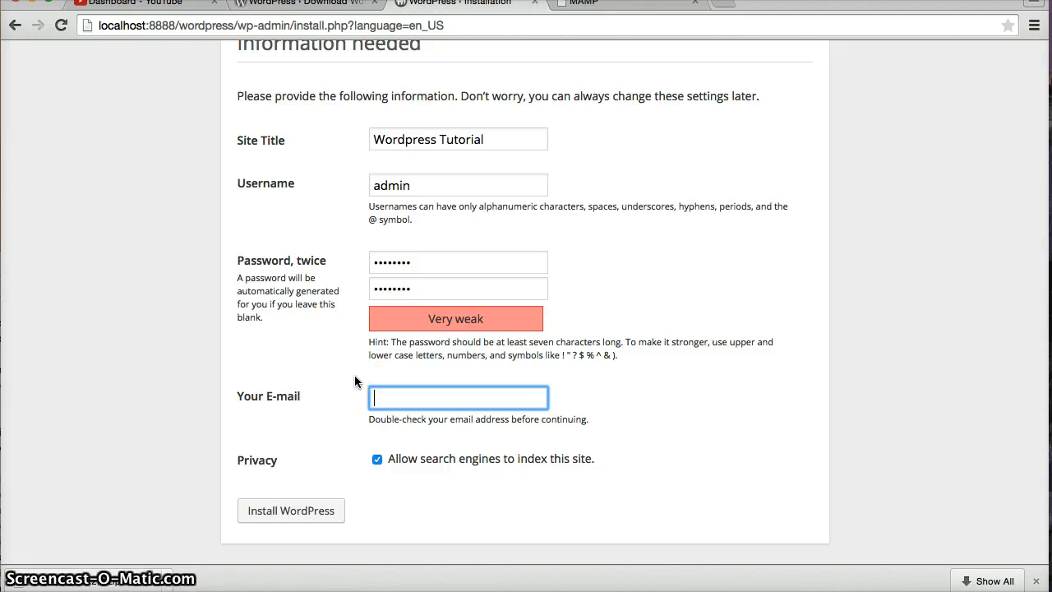
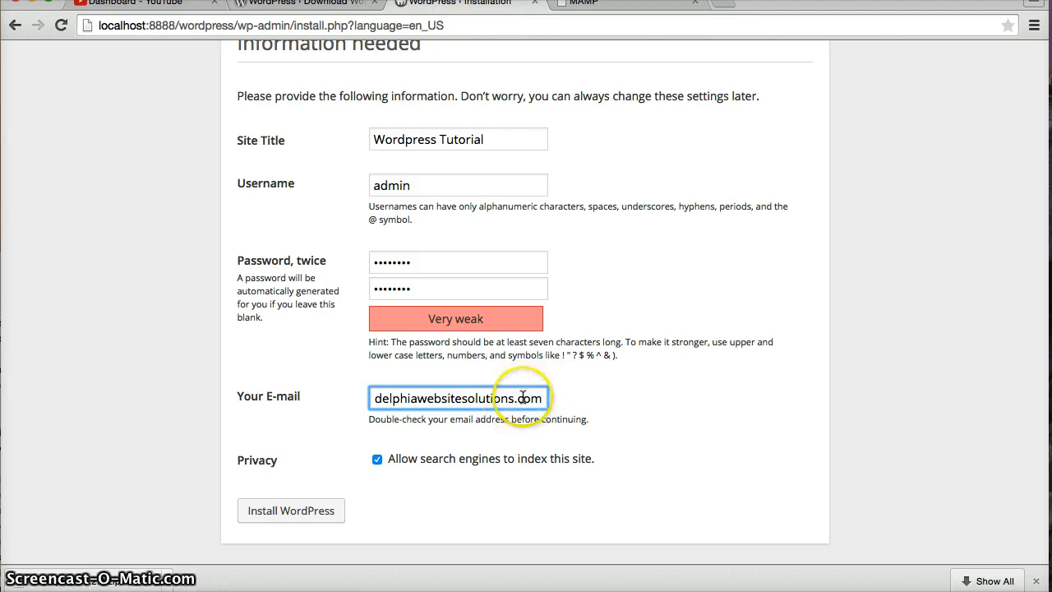
scroll(518, 399, "left", 3)
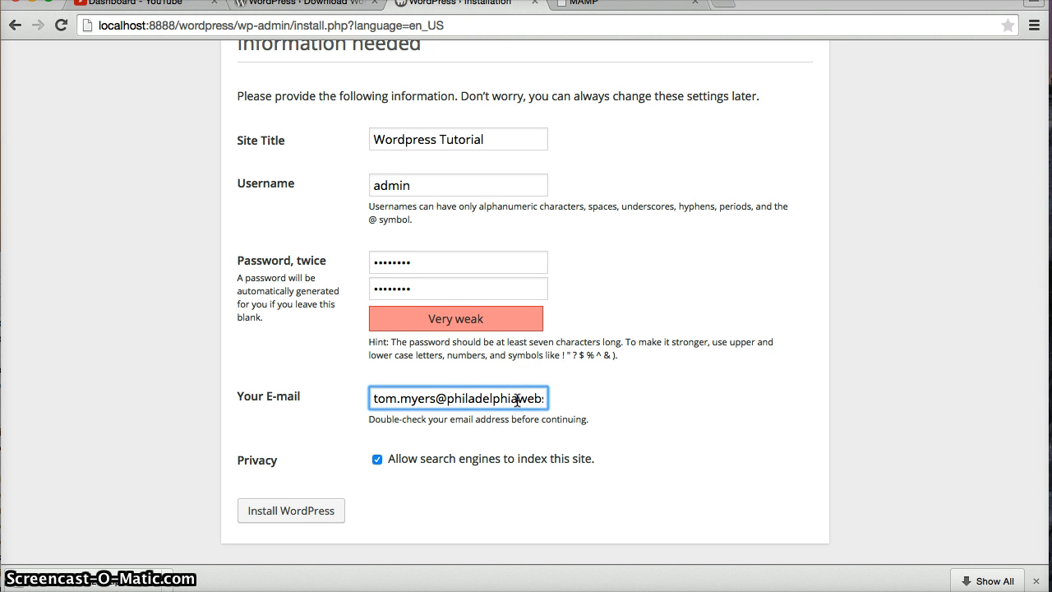
scroll(518, 399, "right", 3)
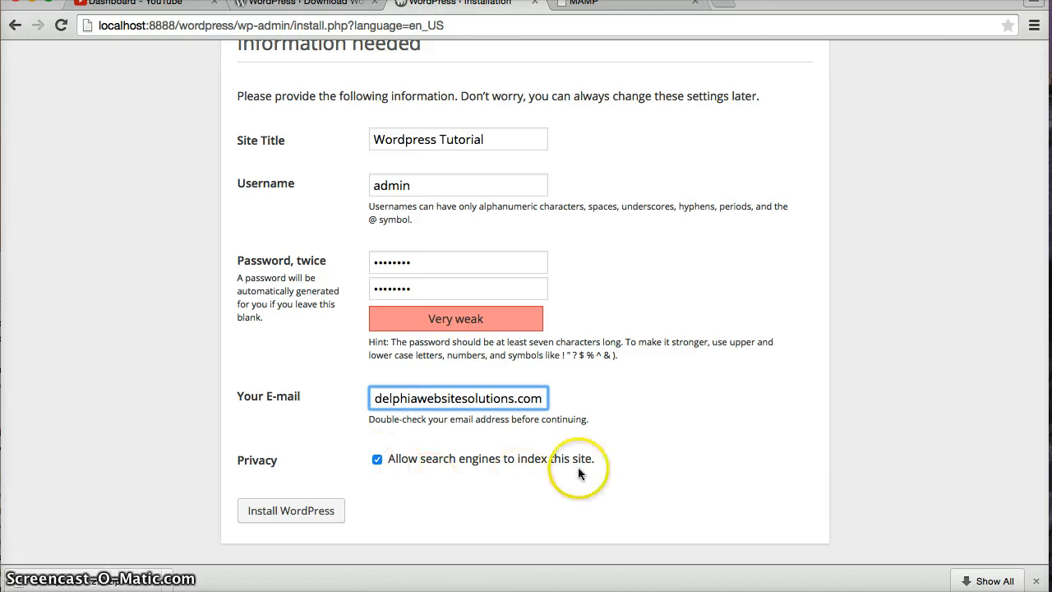
Dismiss the downloads bar, enlarge the window, and submit Install WordPress
left_click(1036, 581)
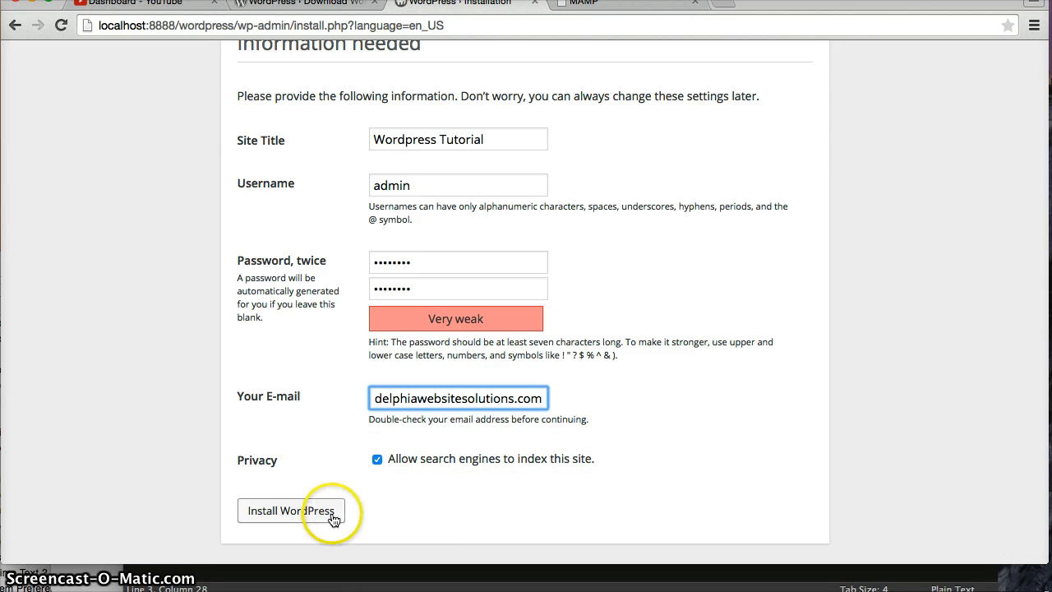
scroll(430, 506, "up", 5)
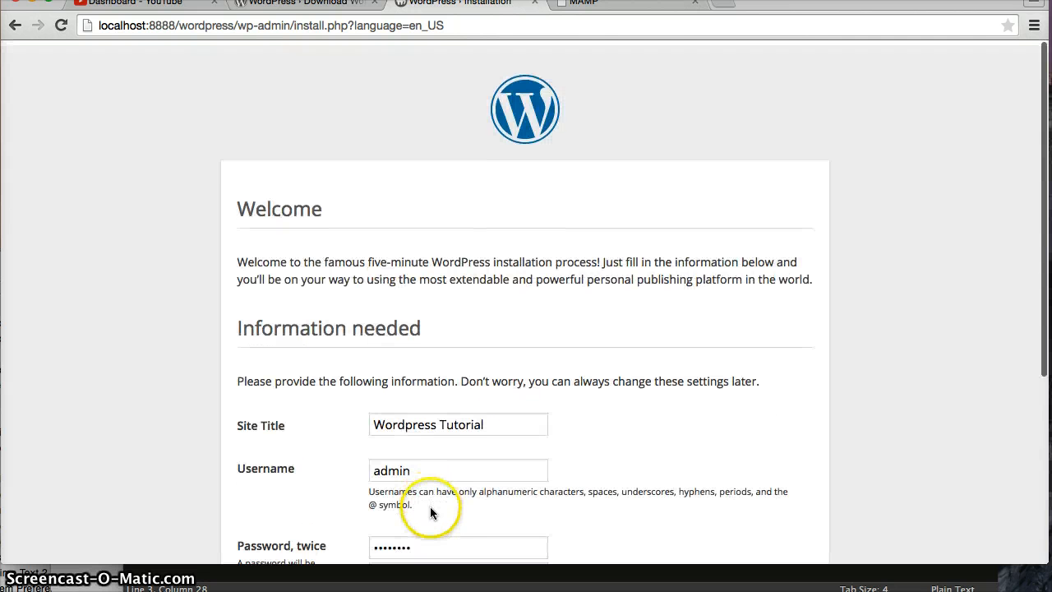
scroll(430, 507, "down", 5)
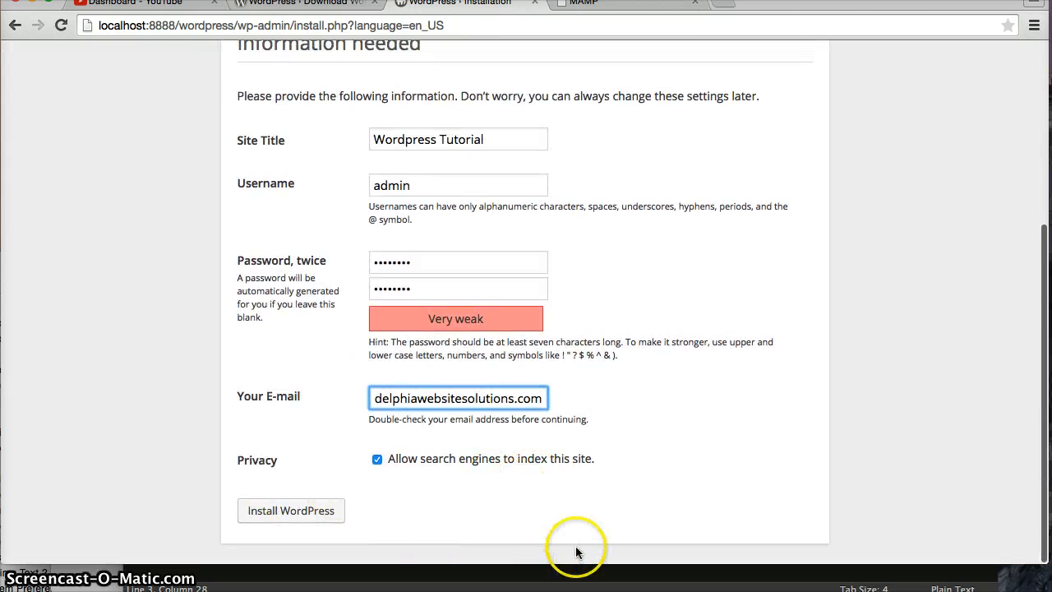
left_click_drag(573, 565, 573, 591)
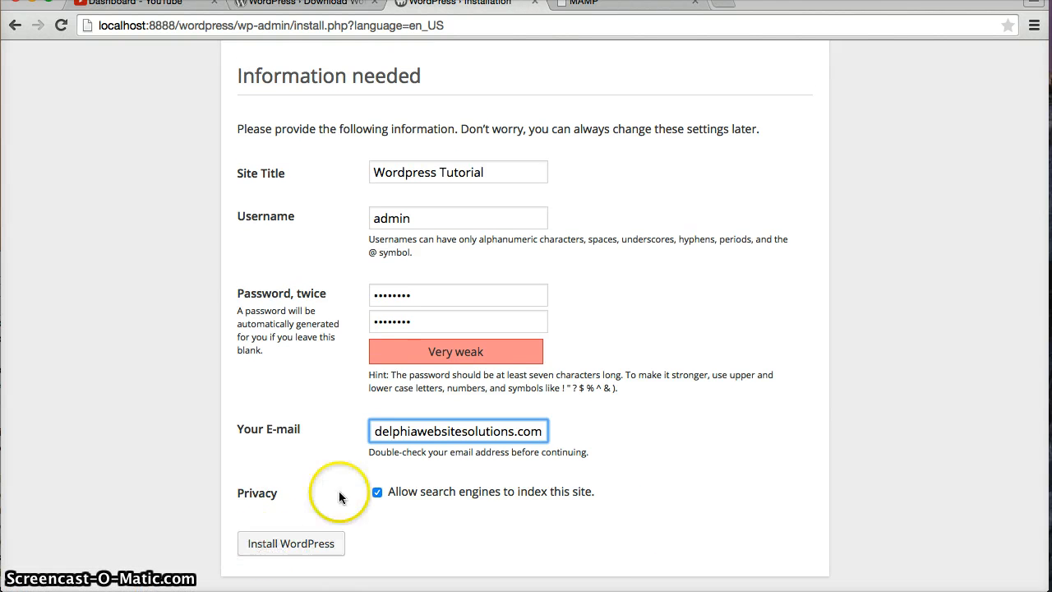
left_click(267, 543)
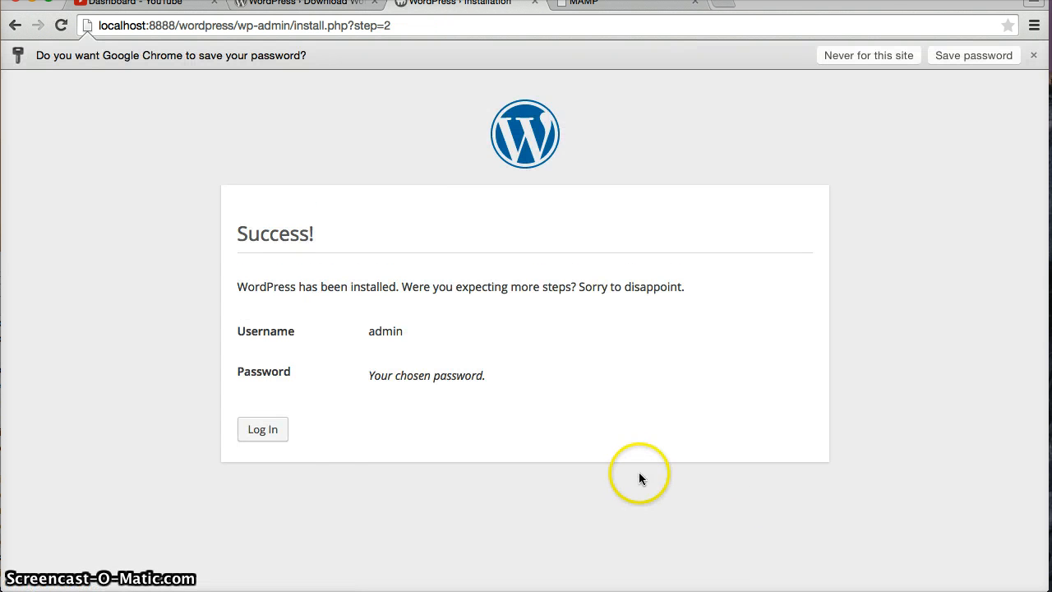
Log in to the Wordpress Tutorial site with the administrator username and password
left_click(271, 431)
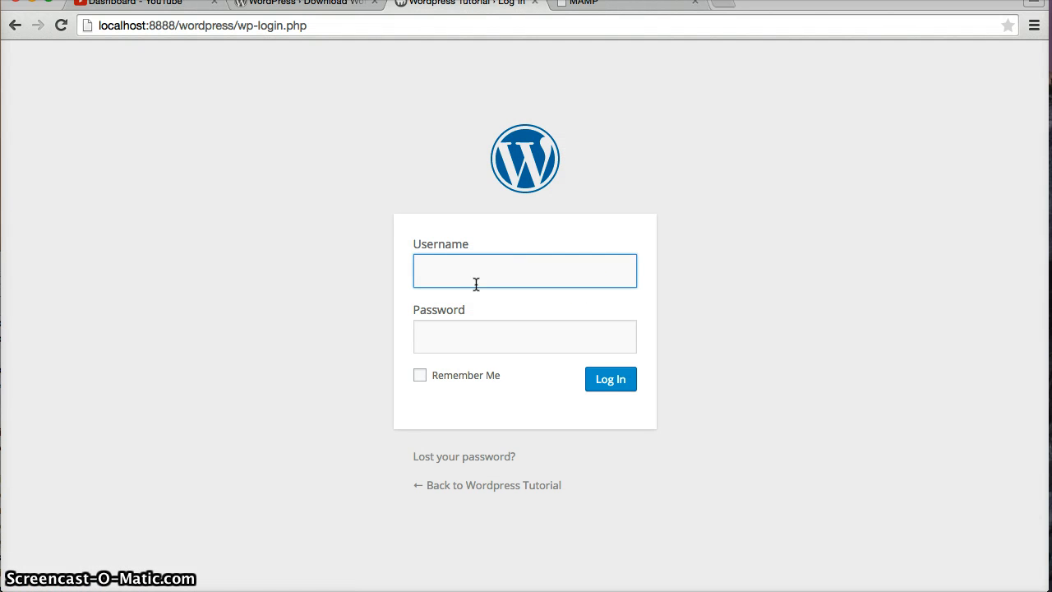
type("admin")
key("Tab")
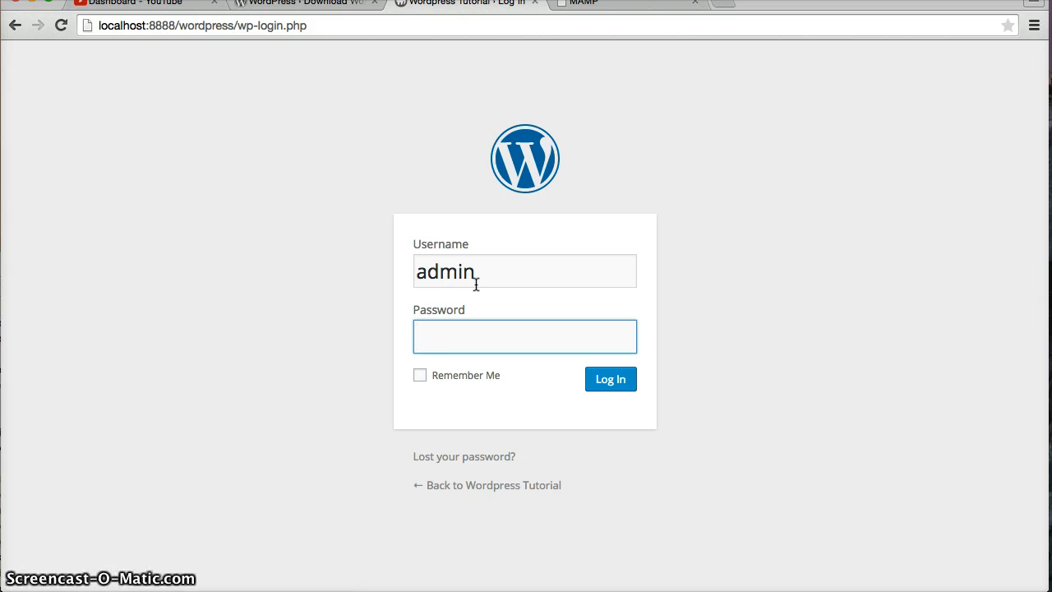
type("•")
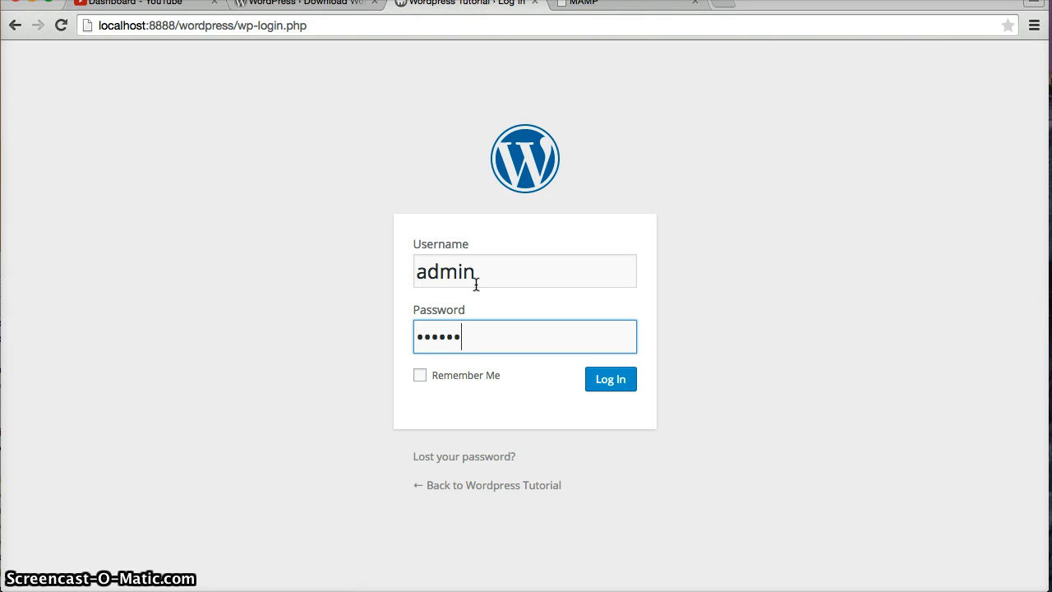
type("•••••••")
key("Return")
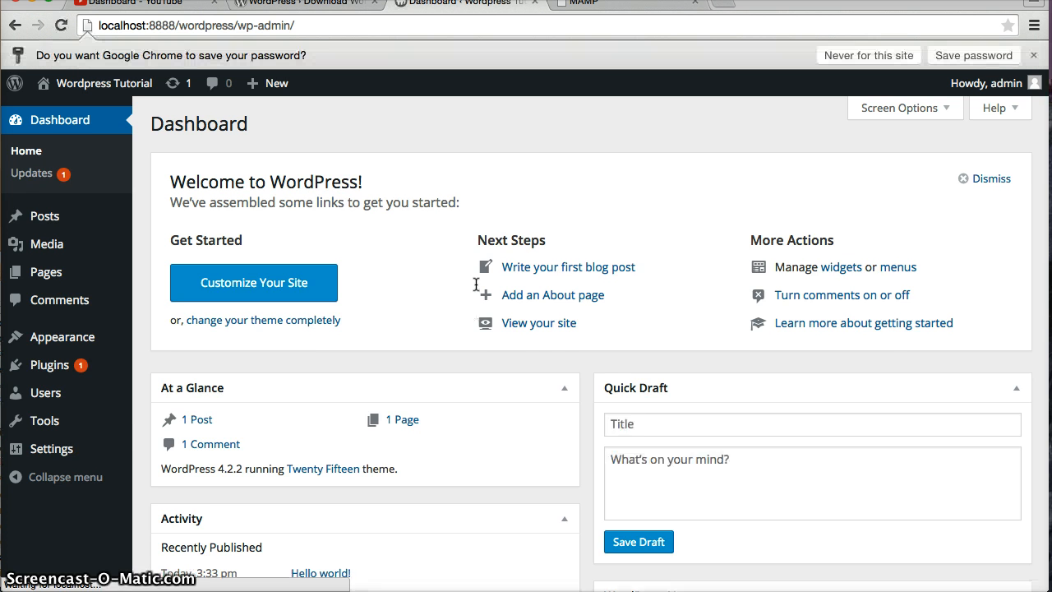
Save the WordPress login password in Chrome
scroll(426, 271, "down", 5)
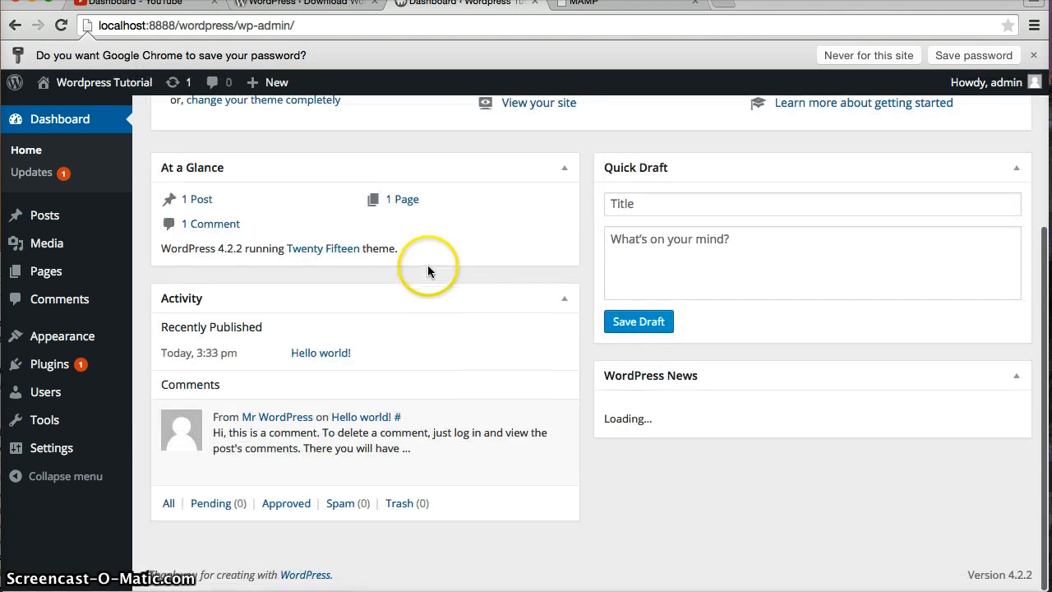
scroll(428, 271, "up", 5)
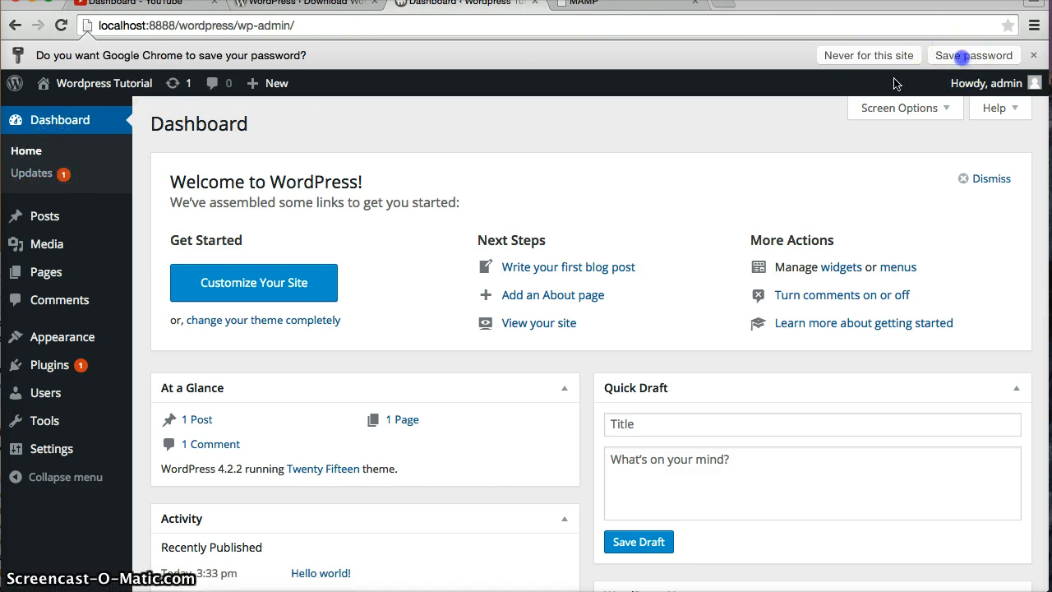
left_click(957, 55)
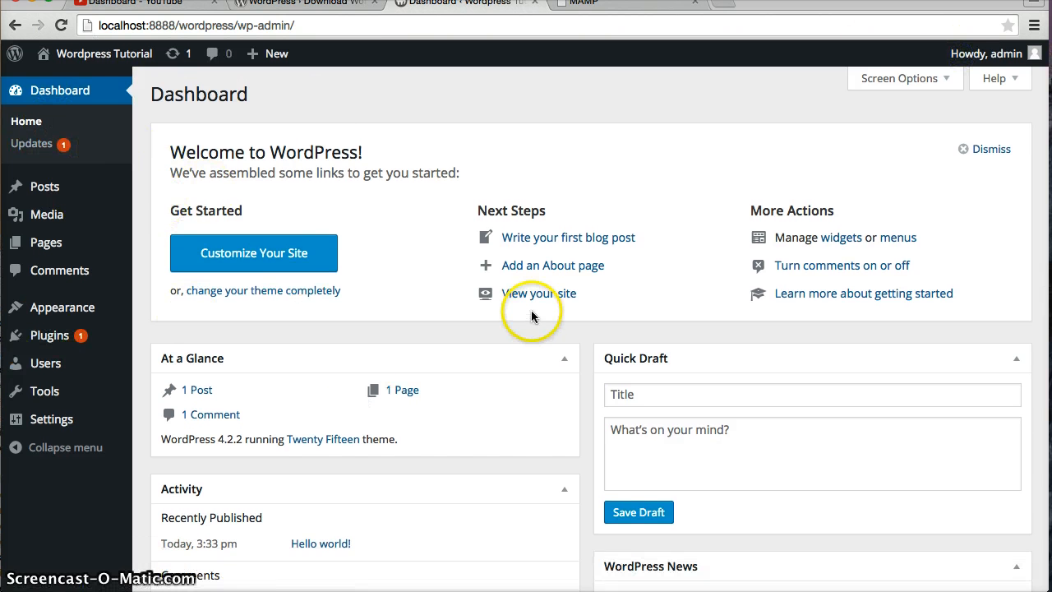
Visit the live site's 'Hello world!' front page, then return to the admin Dashboard
mouse_move(111, 51)
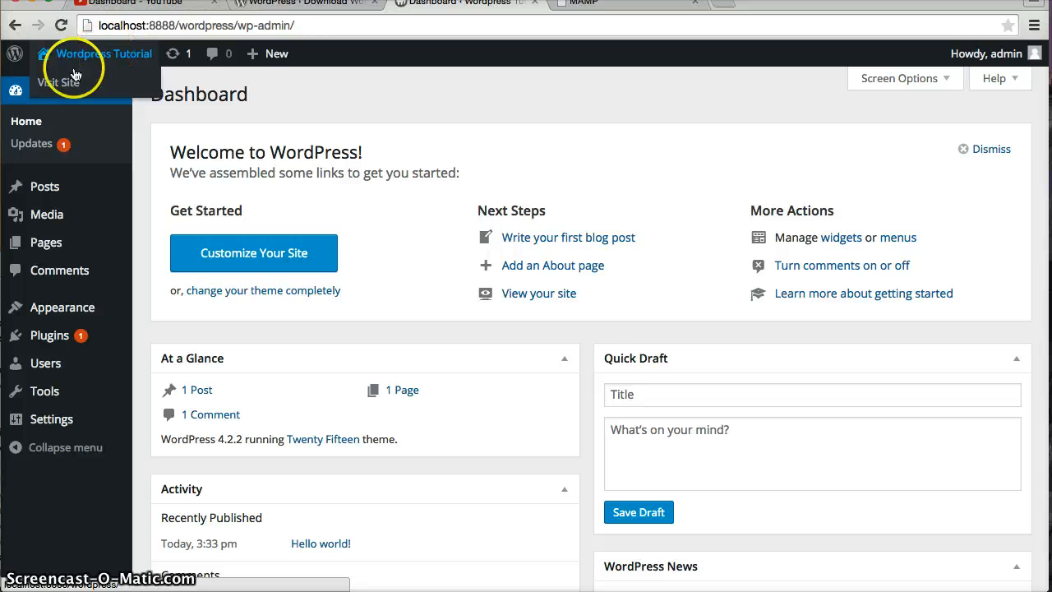
left_click(51, 80)
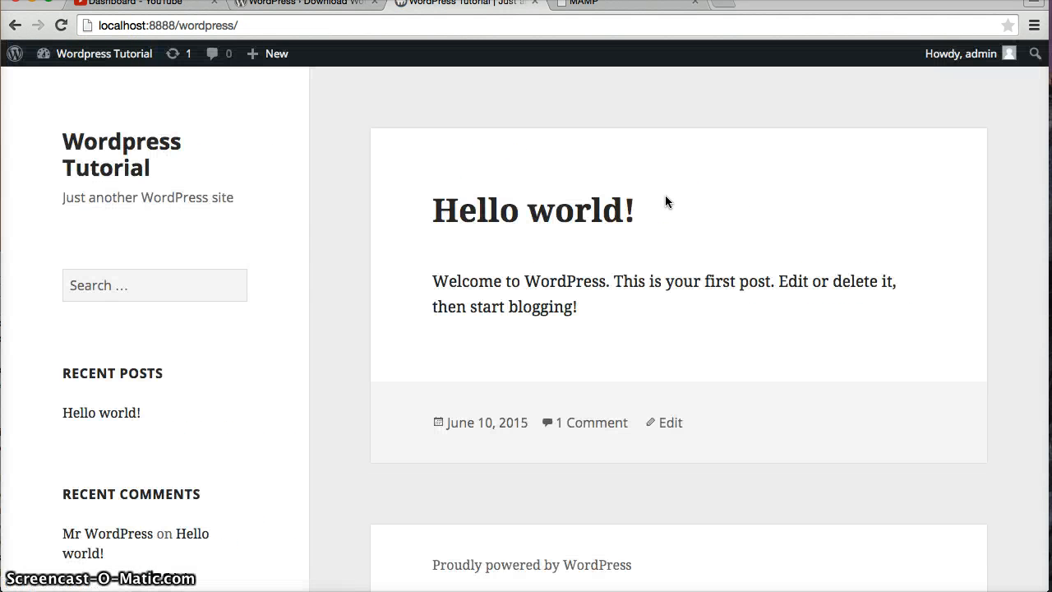
scroll(666, 199, "down", 10)
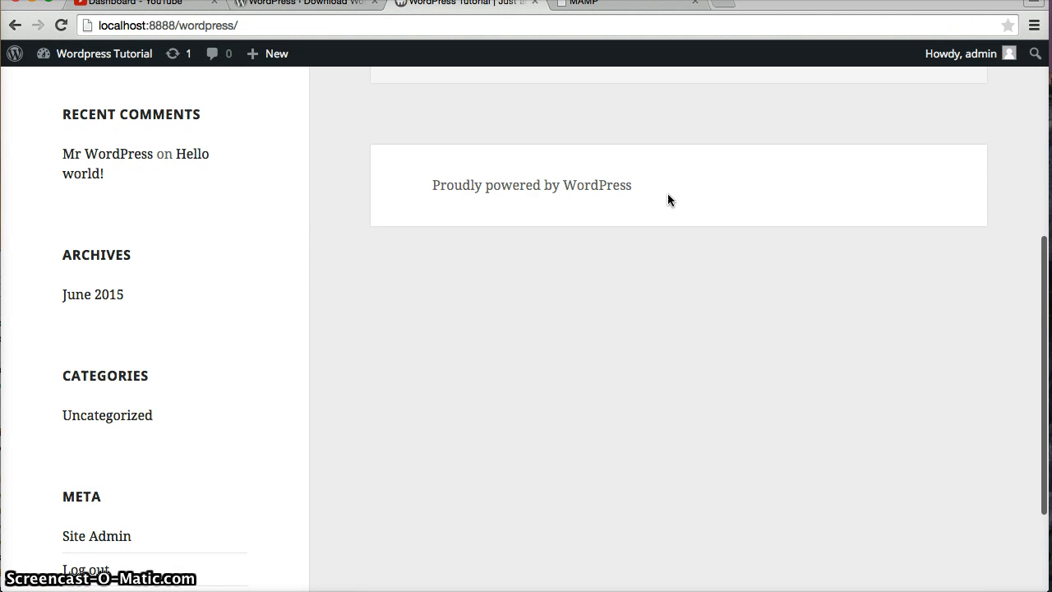
scroll(667, 199, "up", 10)
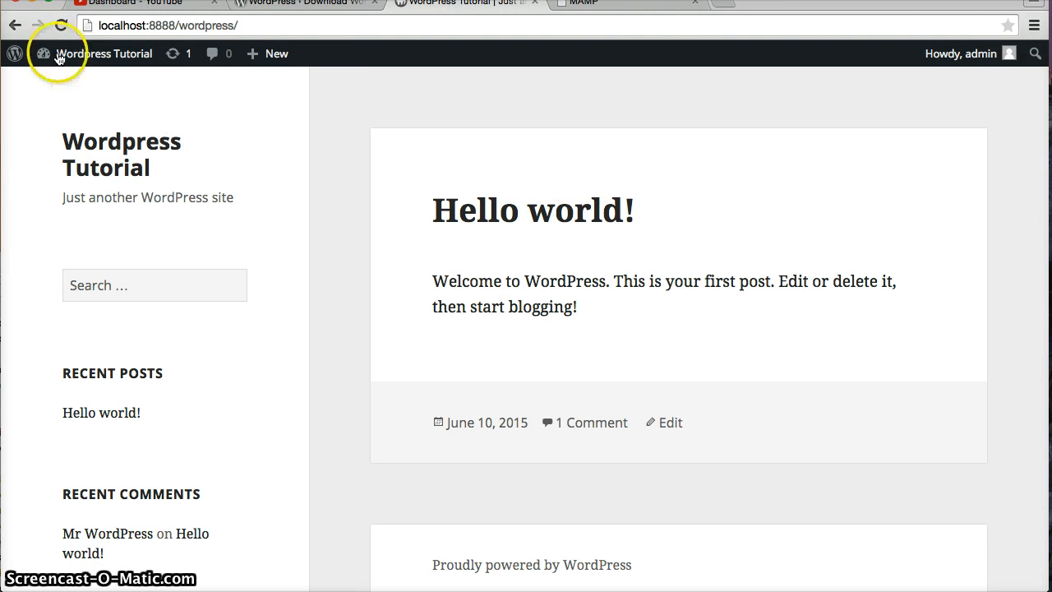
scroll(404, 208, "down", 10)
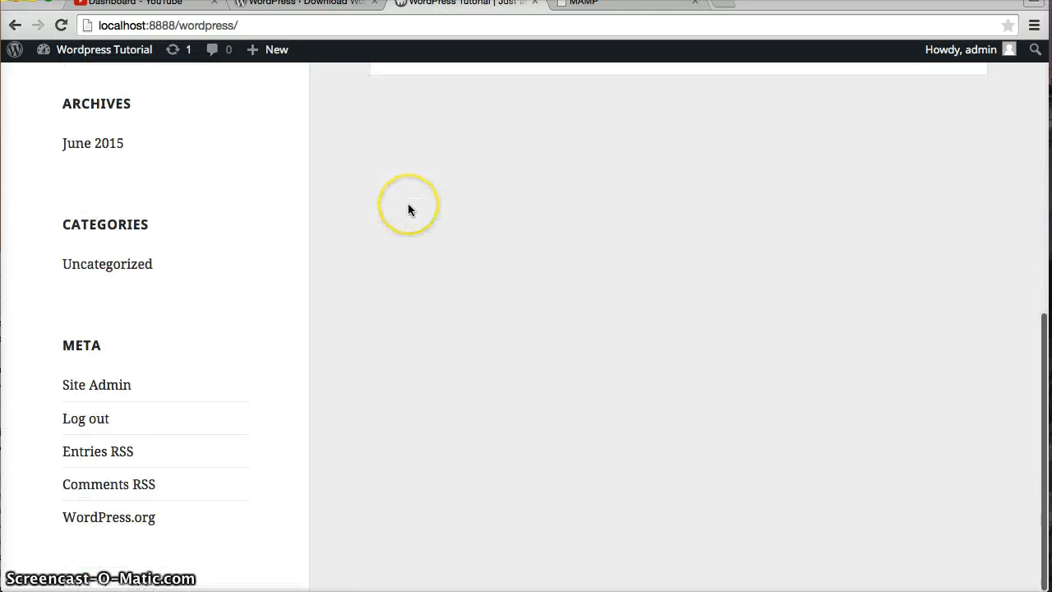
scroll(407, 209, "up", 10)
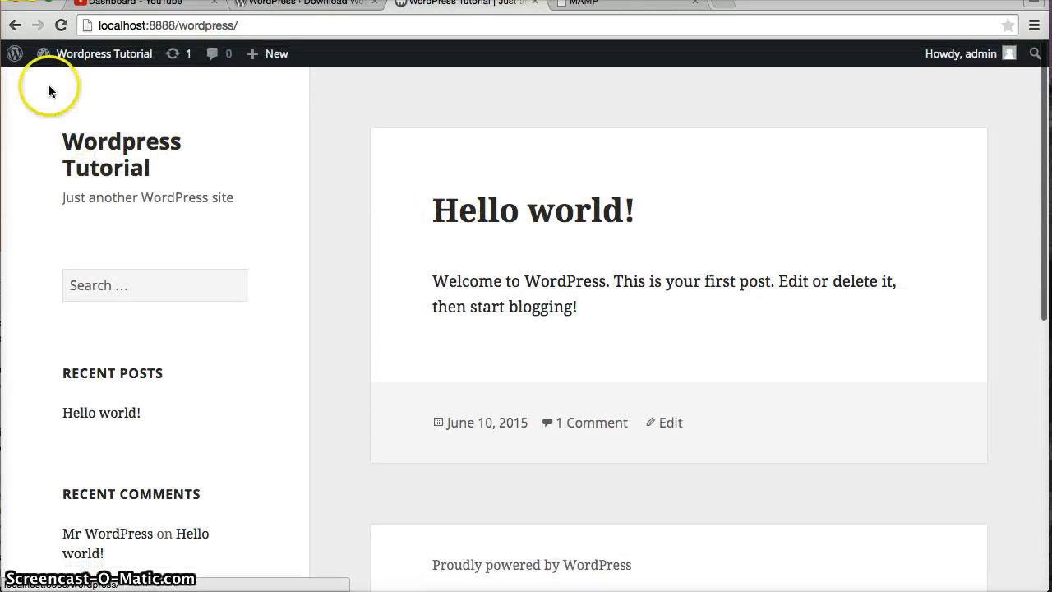
left_click(104, 53)
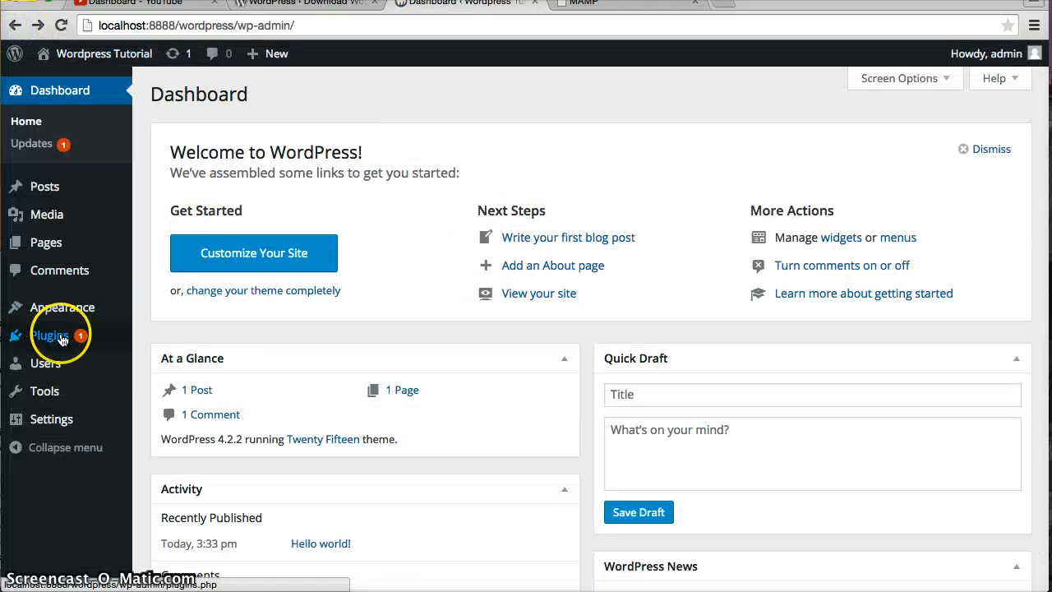
Browse the installed Themes and Plugins (Akismet, Hello Dolly), then switch to the MAMP tab
mouse_move(65, 312)
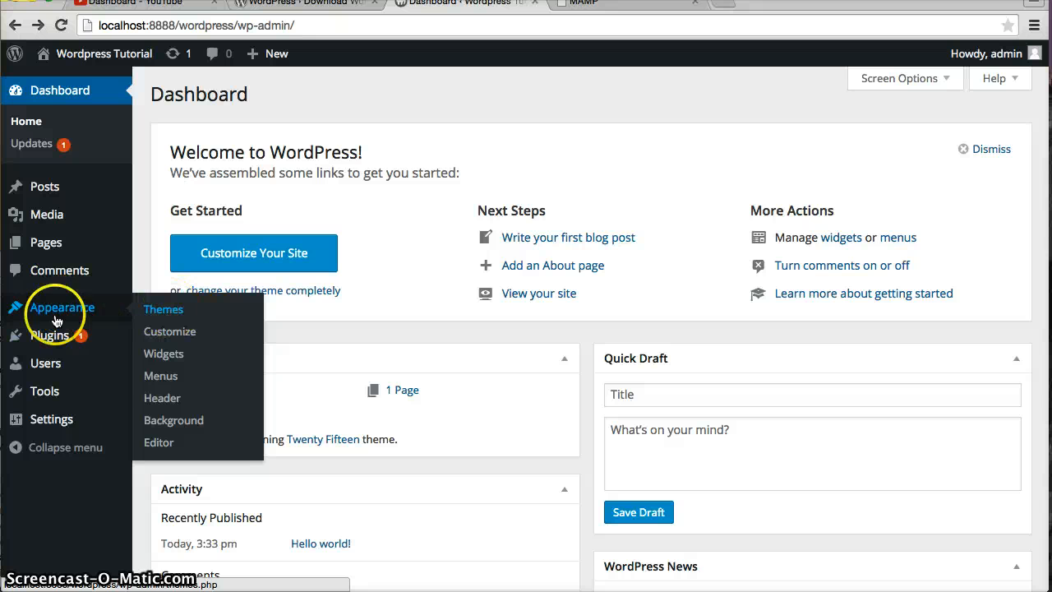
left_click(177, 311)
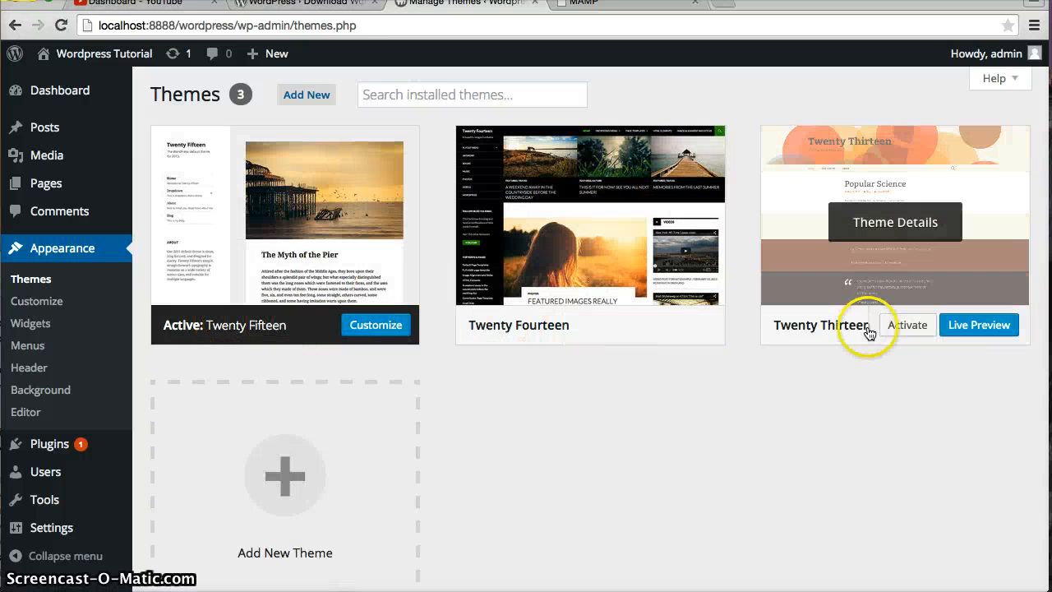
scroll(473, 427, "down", 2)
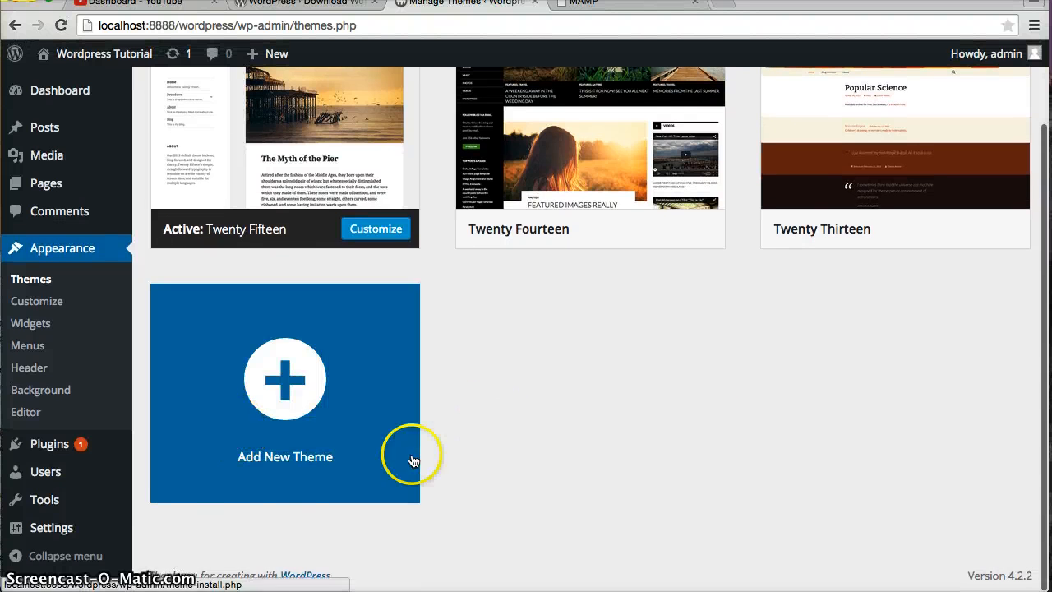
left_click(62, 455)
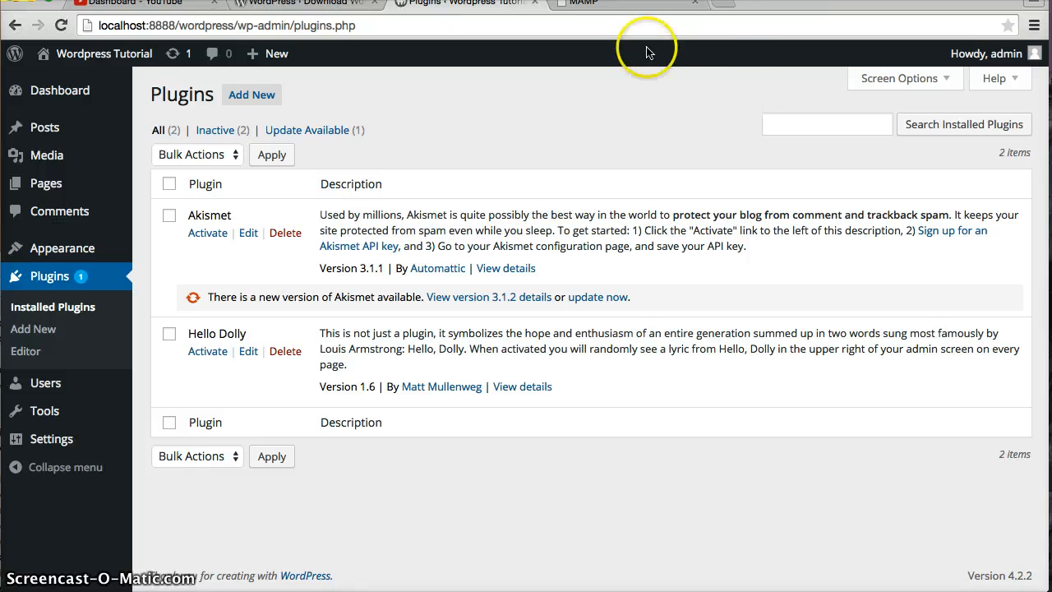
left_click(600, 4)
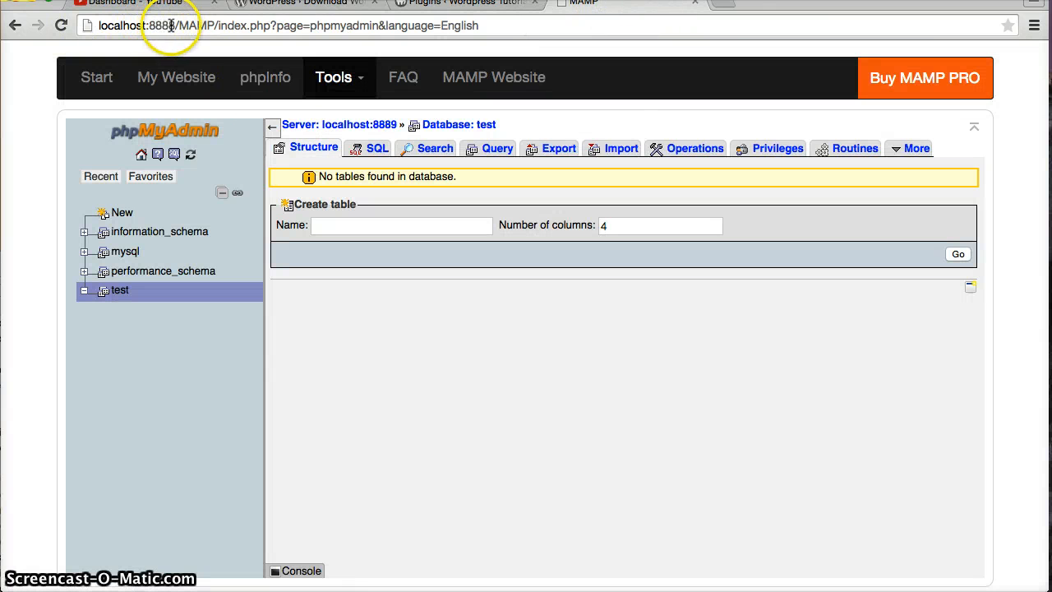
Open phpMyAdmin from the MAMP start page and expand the test database to reveal its wp_ tables
left_click(92, 79)
scroll(222, 333, "down", 5)
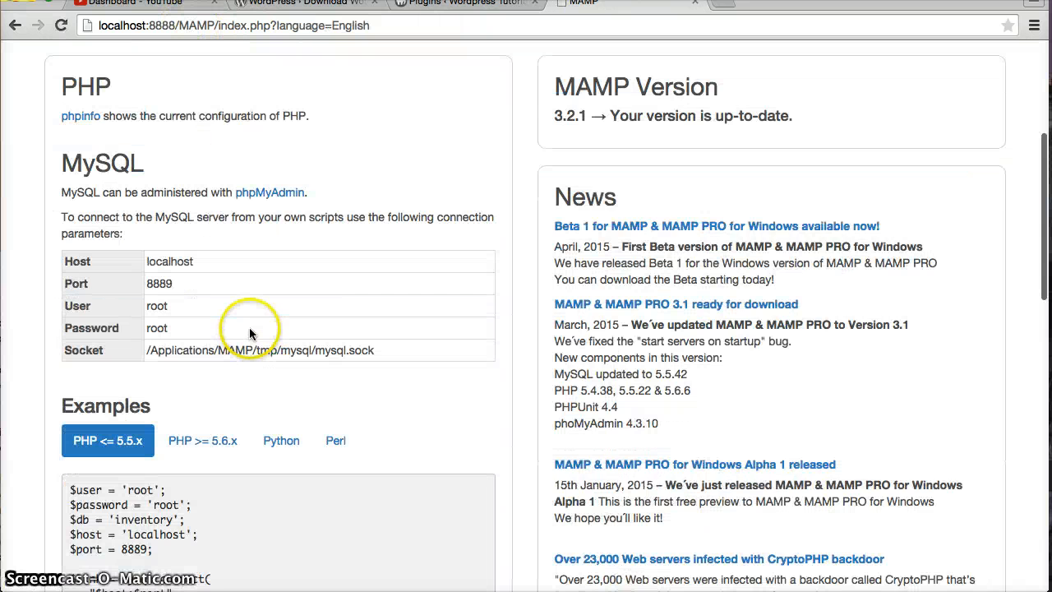
left_click(276, 141)
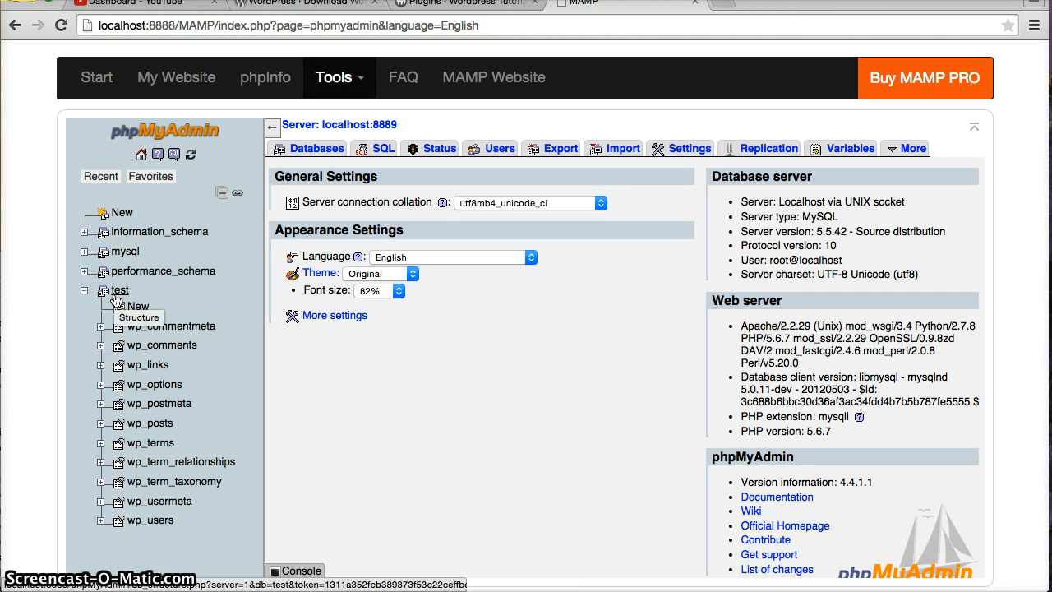
left_click_drag(116, 303, 173, 329)
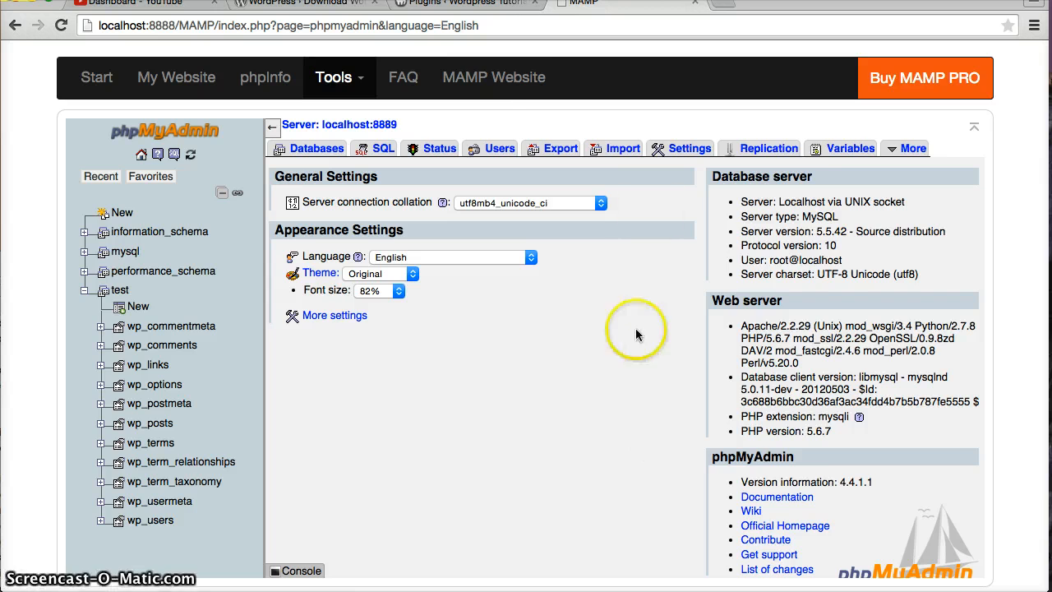
key("super+plus")
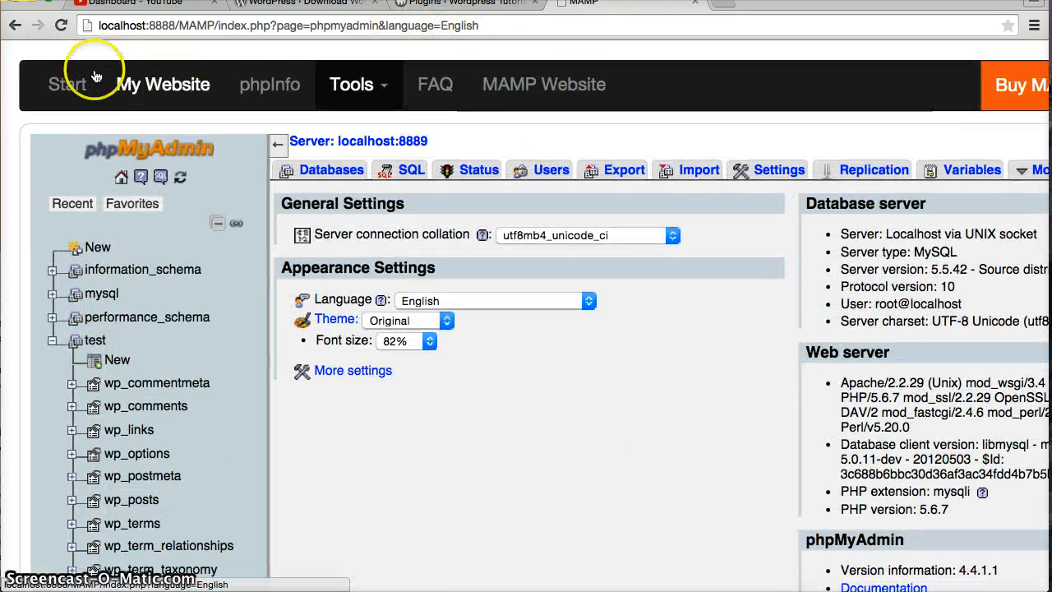
Go back to the MAMP start page, then return to the WordPress Plugins page
left_click(76, 89)
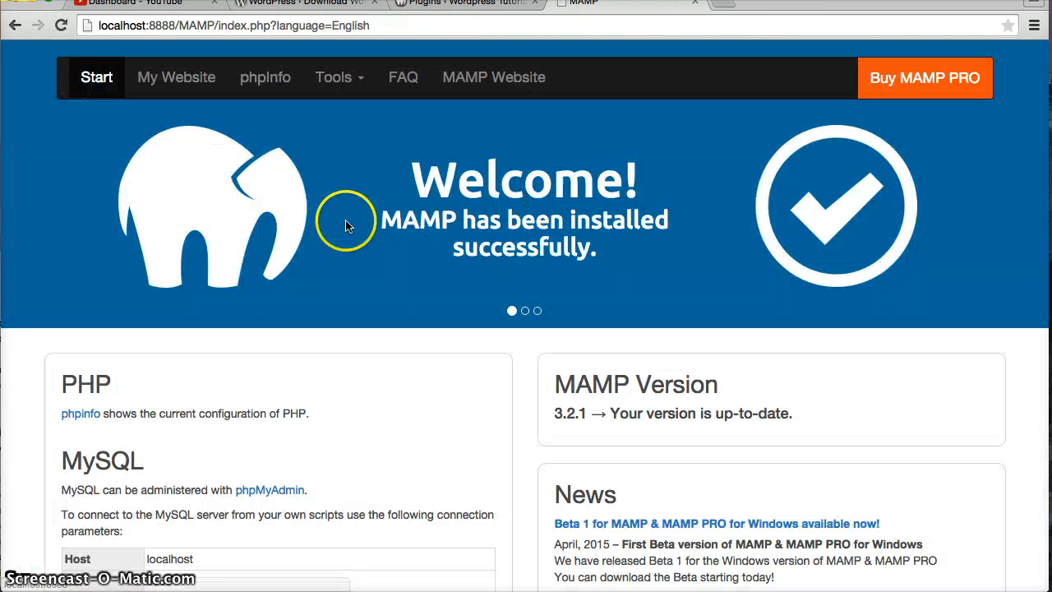
scroll(329, 224, "down", 5)
scroll(313, 221, "up", 3)
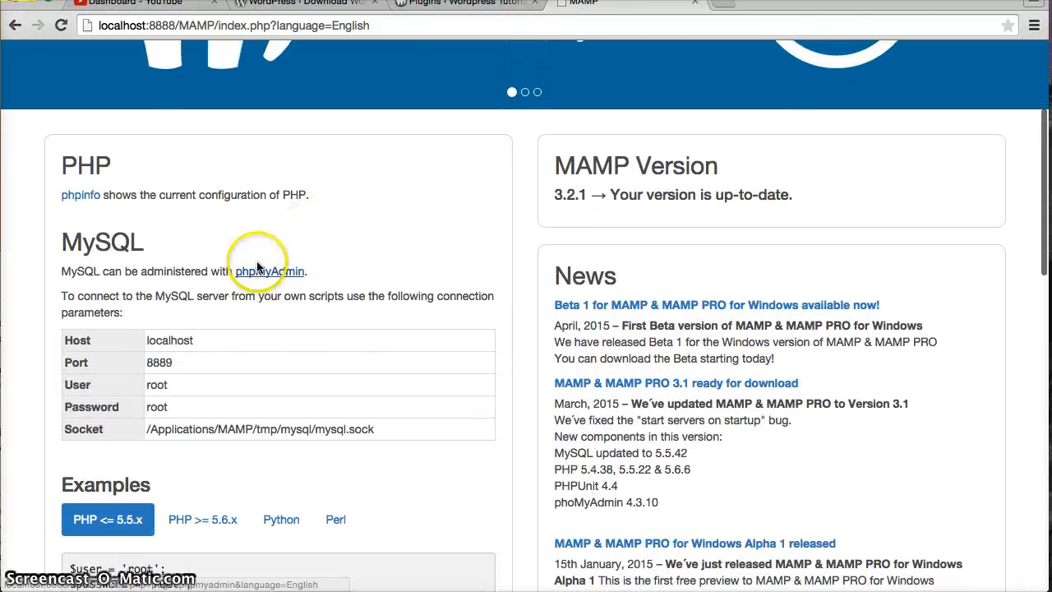
scroll(366, 247, "up", 4)
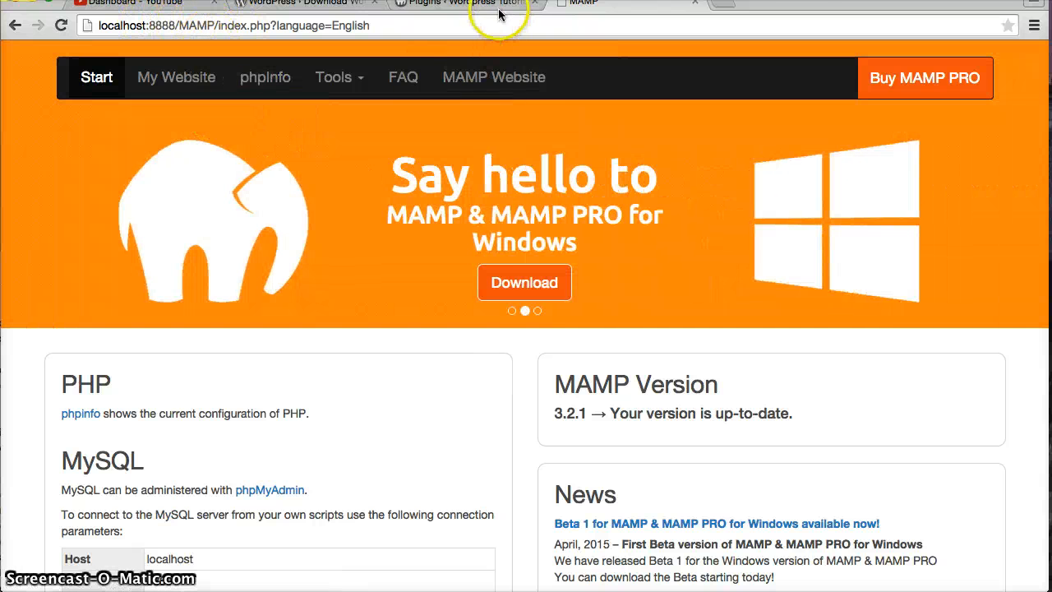
left_click(470, 5)
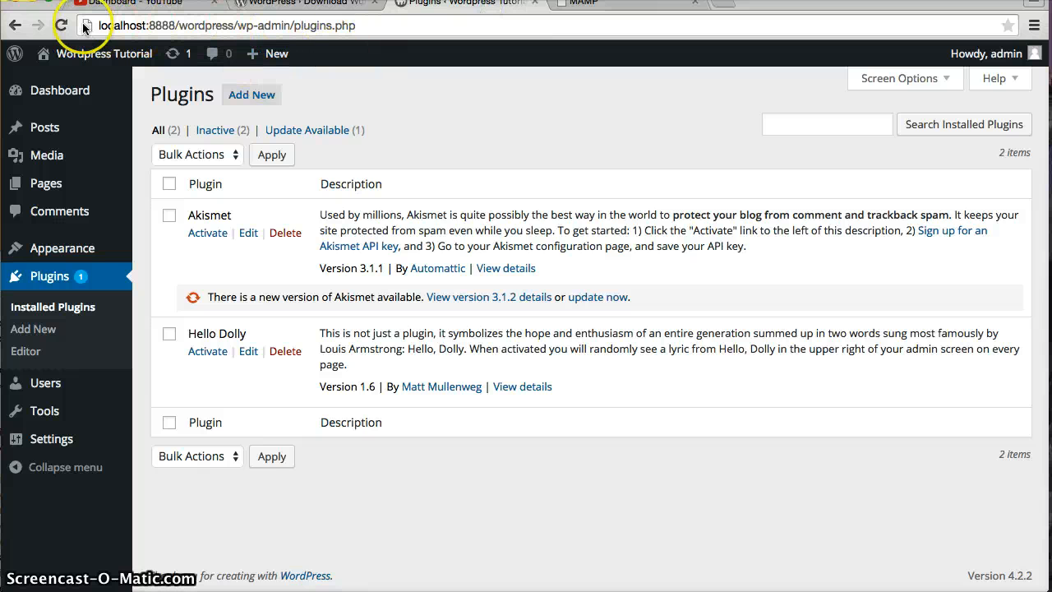